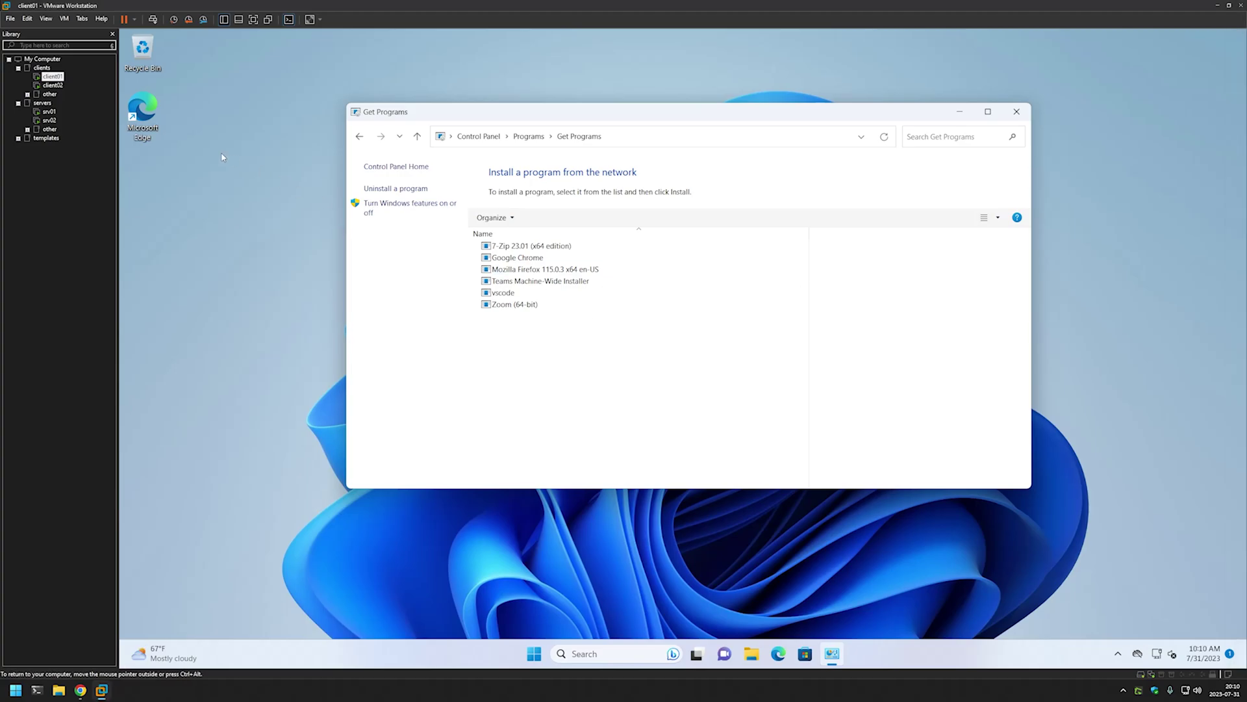
- On srv01, launch Group Policy Management and select the domain computers OU under letsdoautomation.com
click(43, 111)
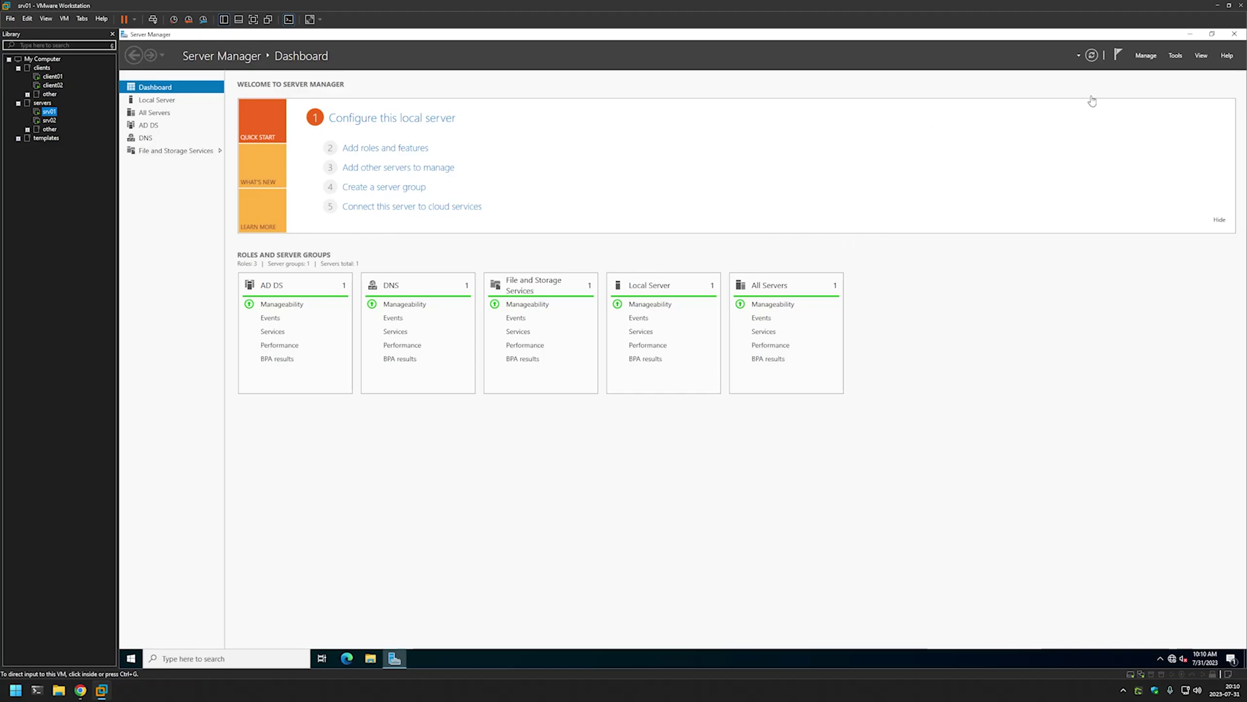
click(1178, 56)
click(1177, 56)
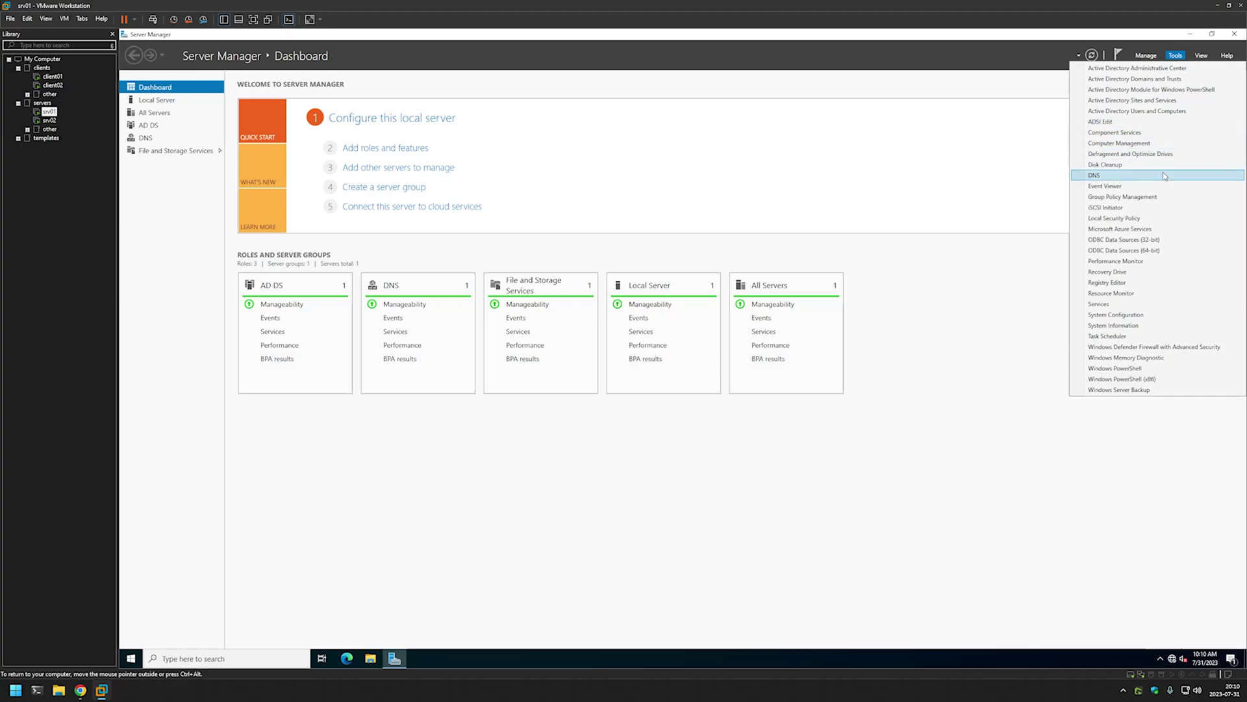
click(1159, 197)
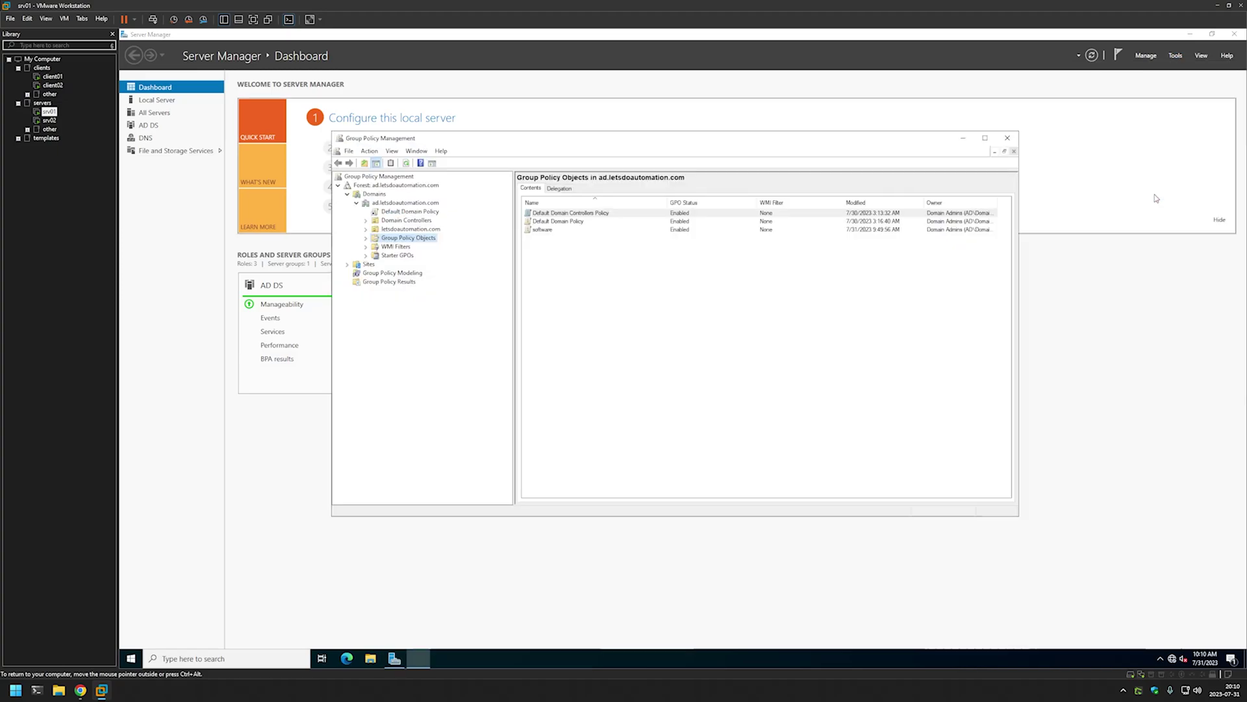
click(365, 230)
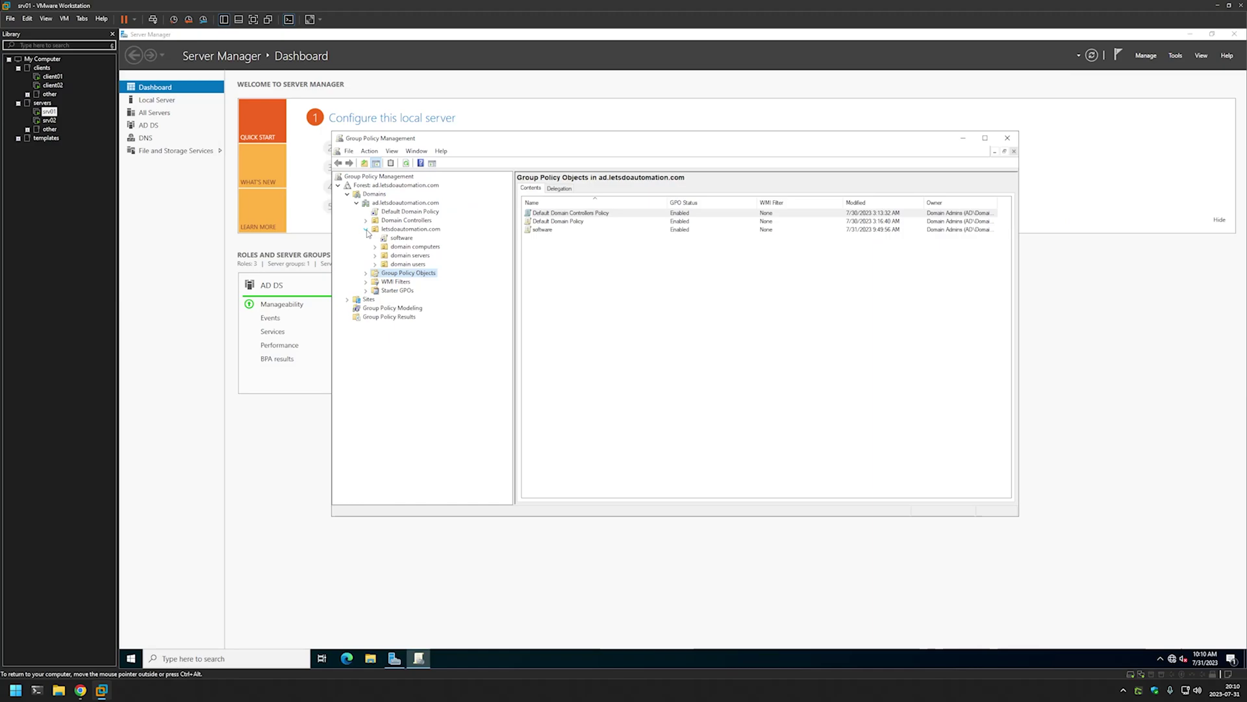
click(432, 248)
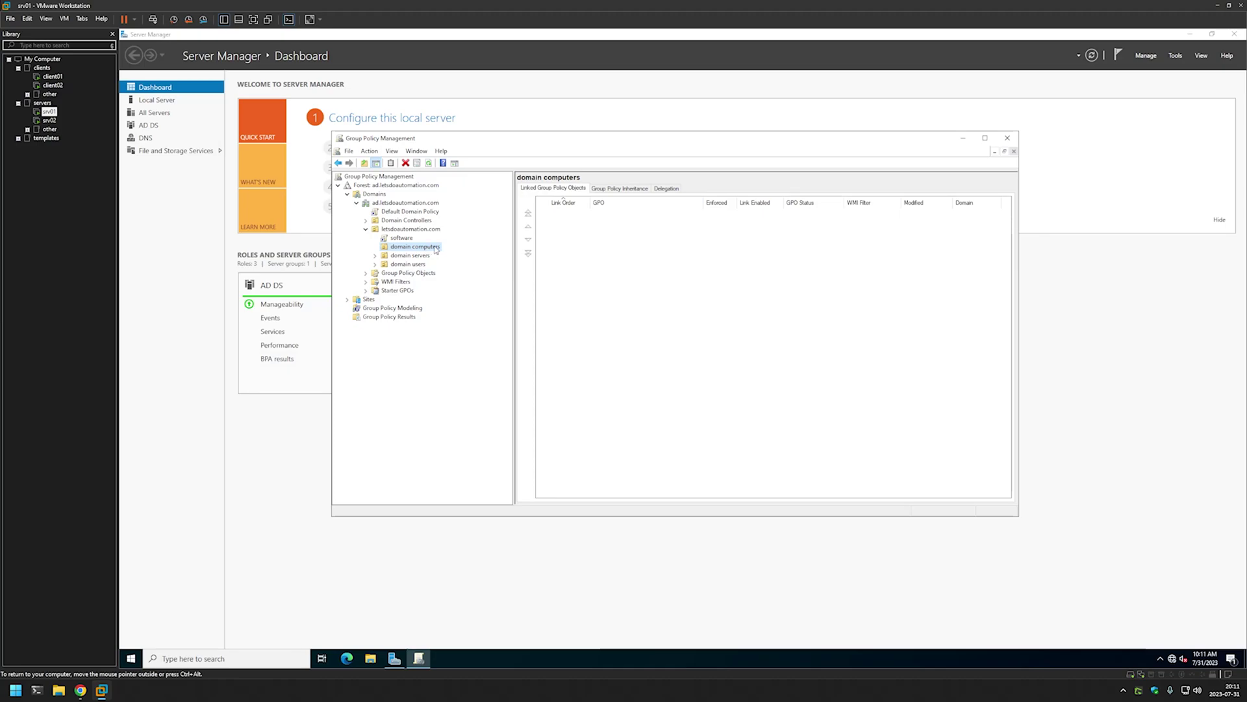
- Create a GPO linked to the domain computers OU and name it 'Software shortcut'
right_click(435, 249)
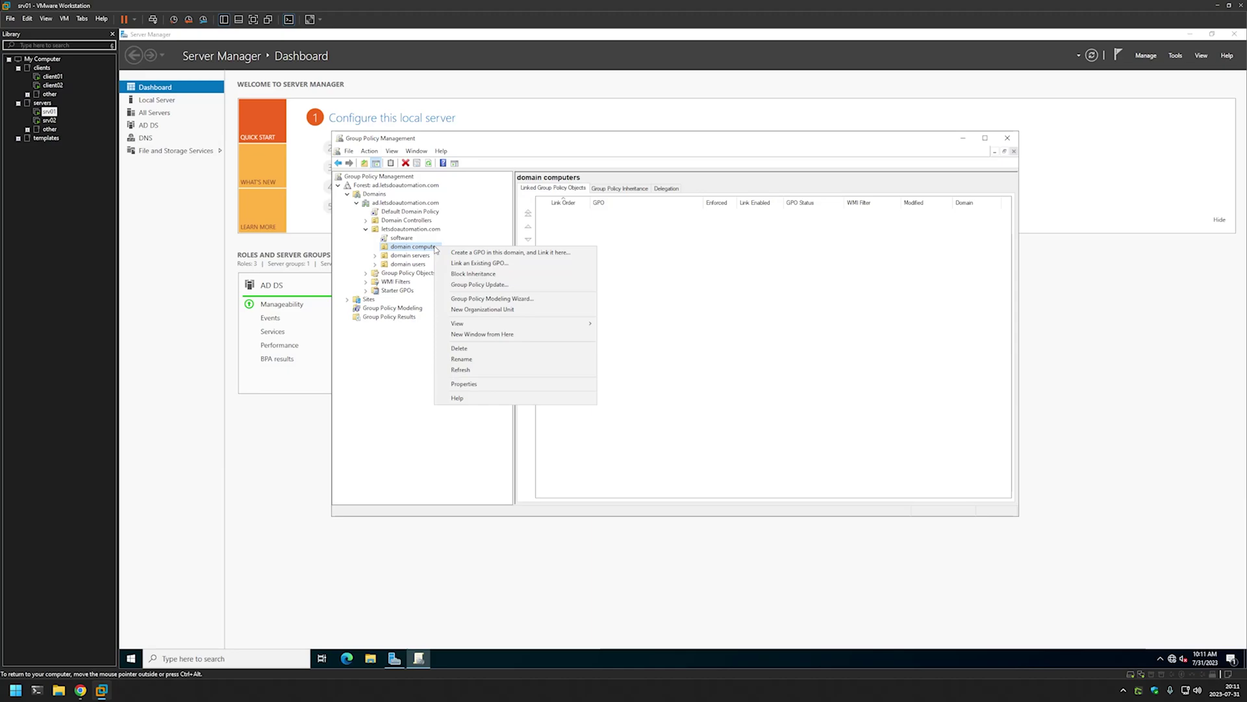
click(575, 255)
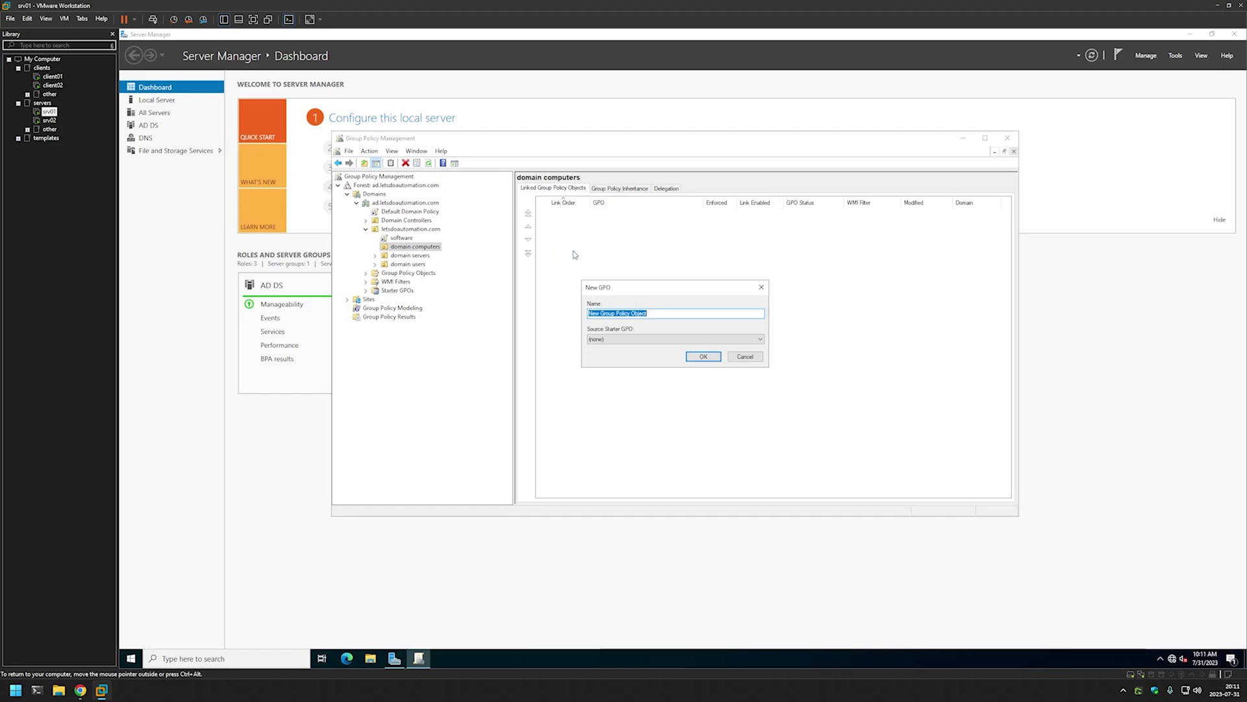
text(Software shortcut)
- Confirm the Software shortcut GPO and open it in Group Policy Management Editor
click(702, 356)
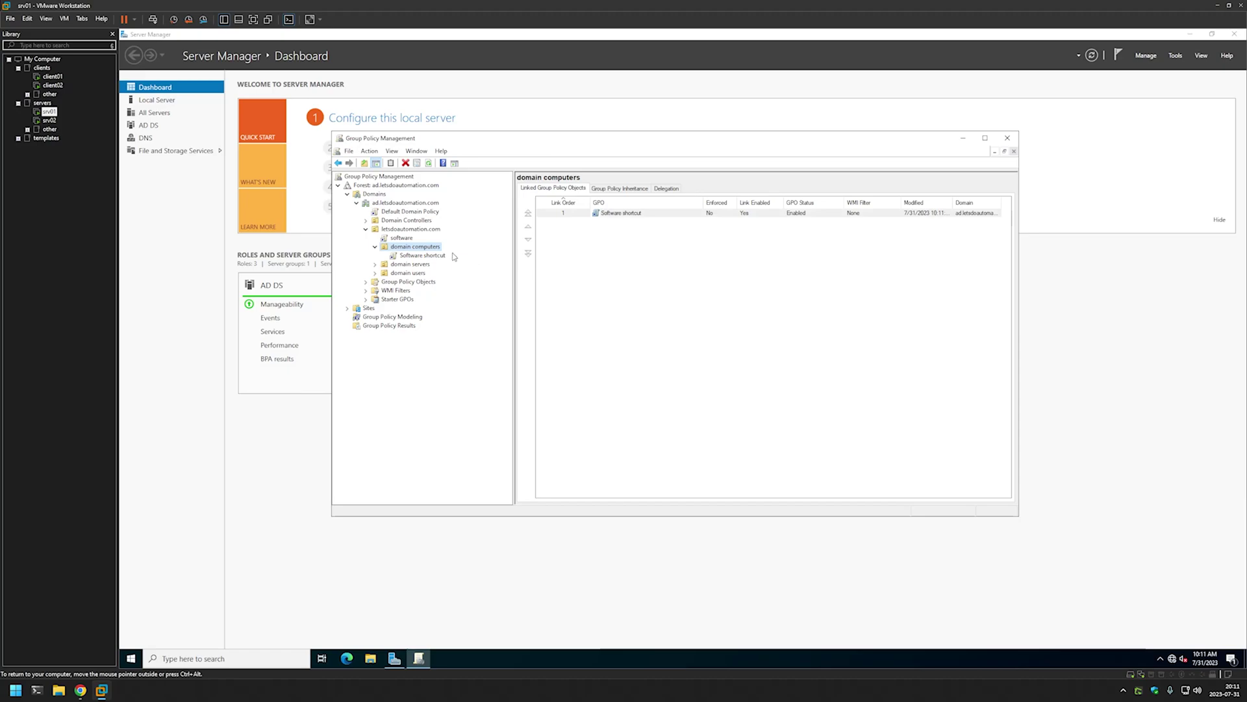
right_click(440, 258)
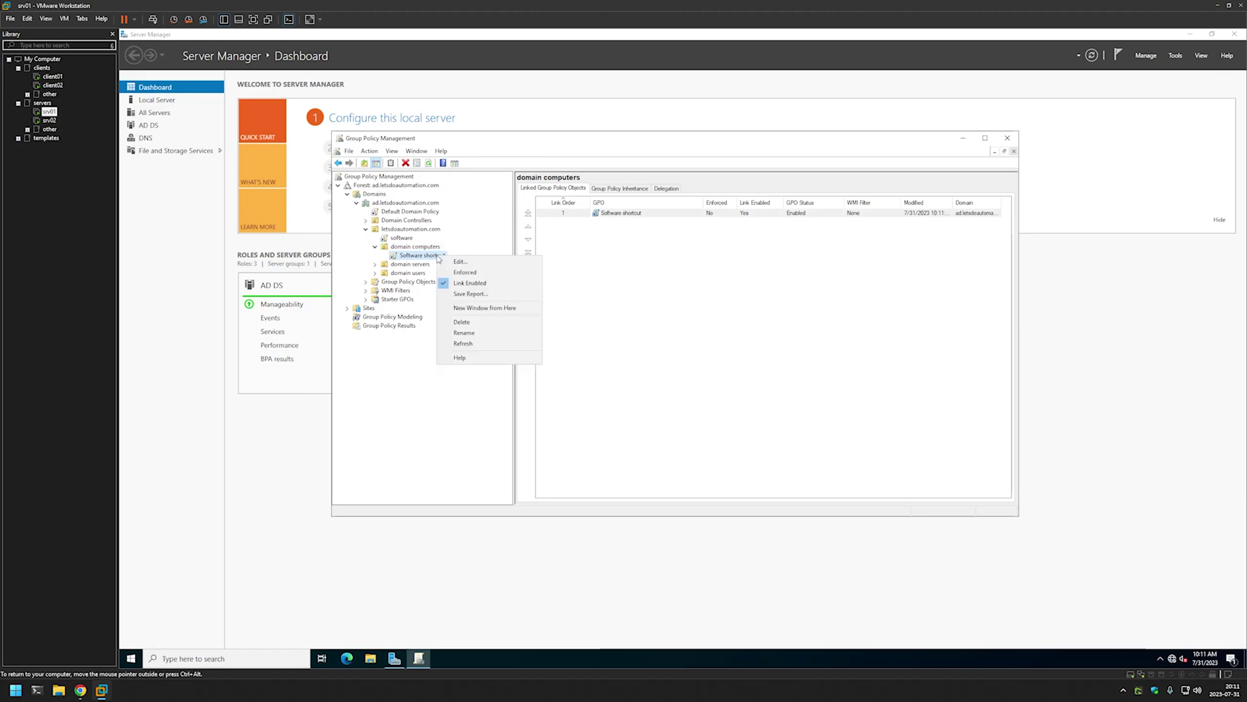
click(483, 263)
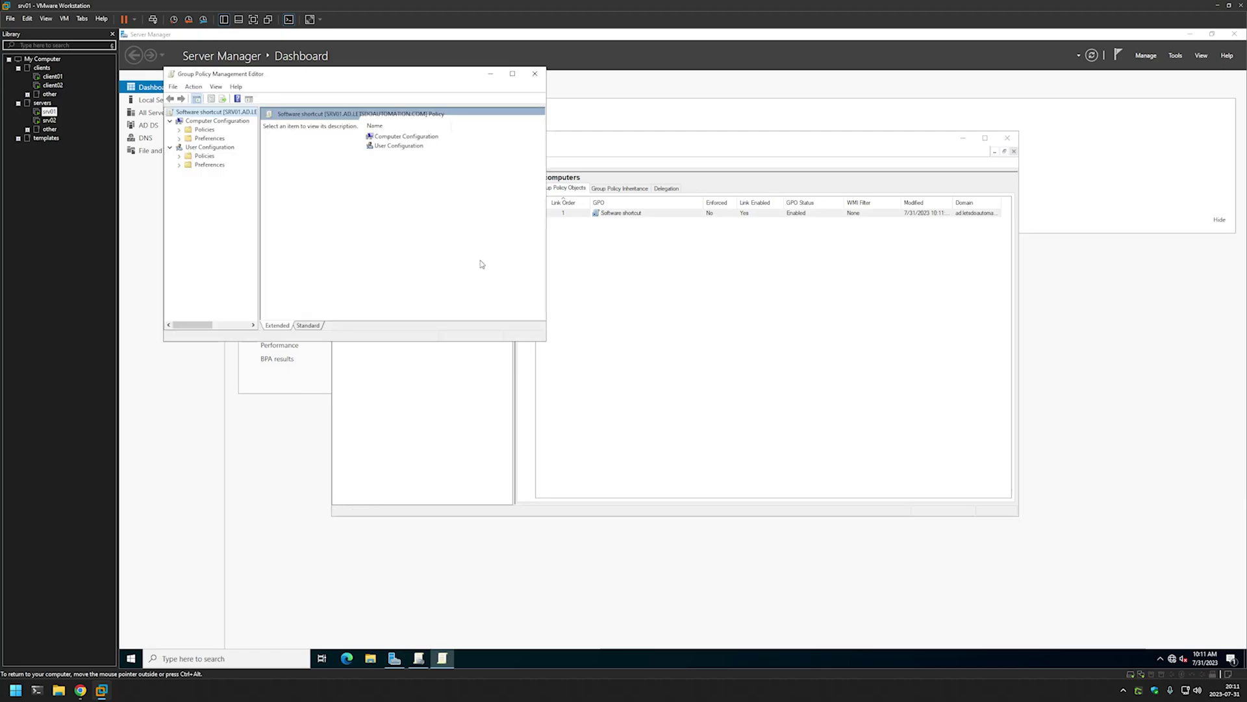
drag(388, 77, 674, 230)
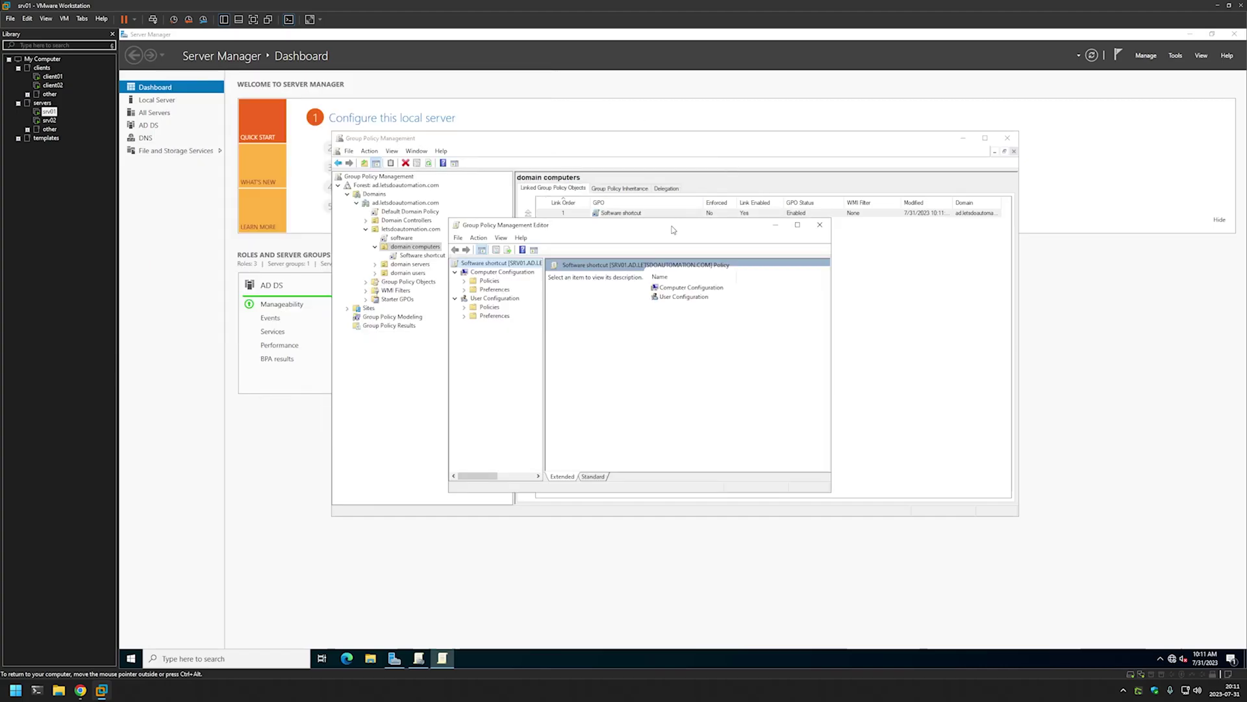
- Under Computer Configuration > Preferences > Windows Settings > Shortcuts, start a new shortcut item
click(465, 290)
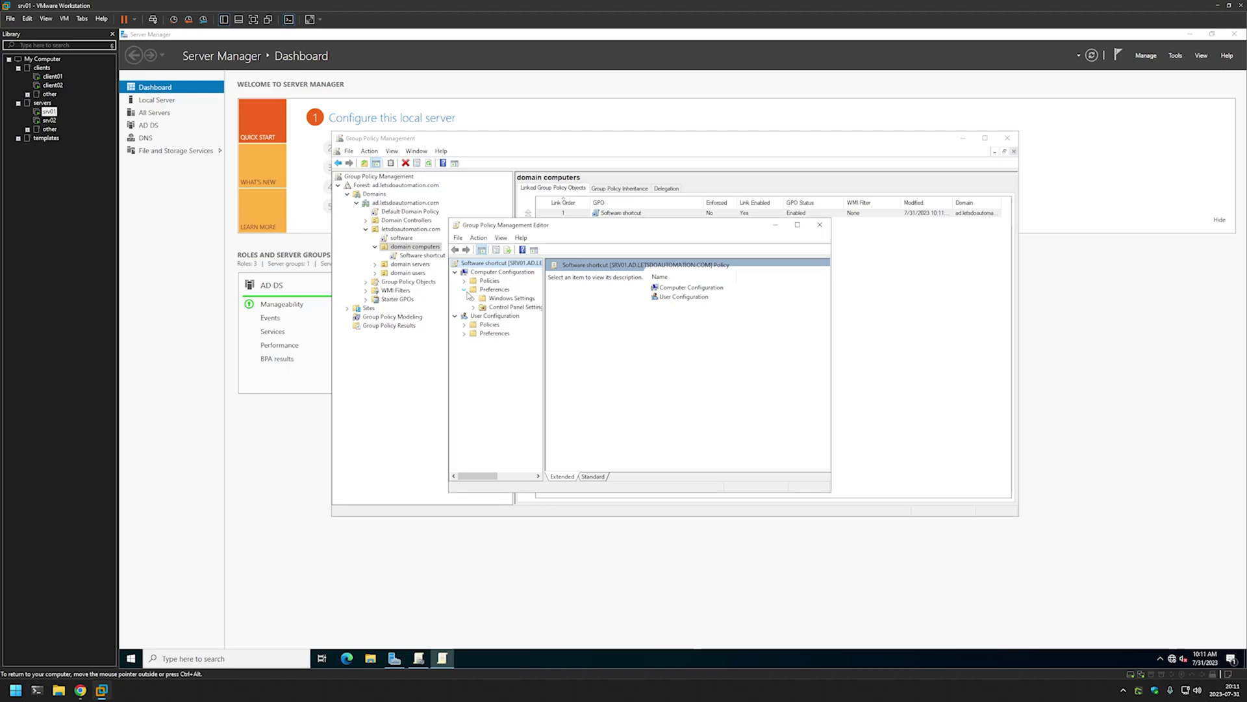
click(474, 299)
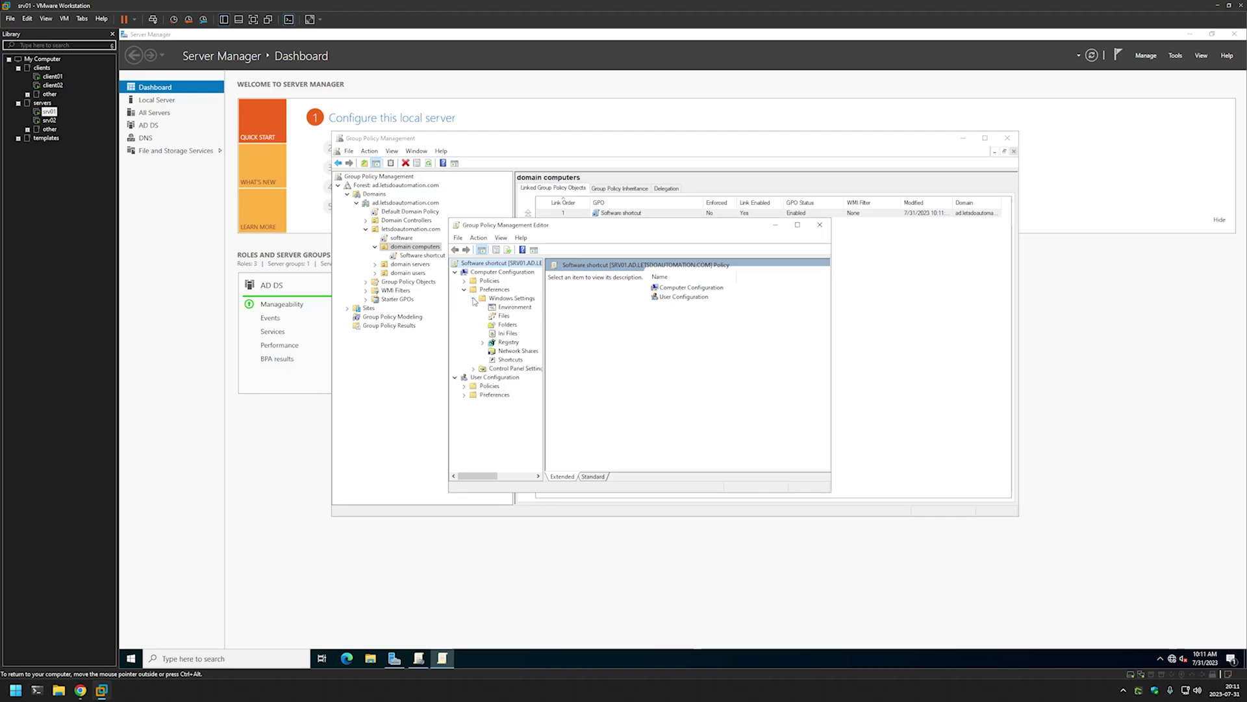
click(509, 360)
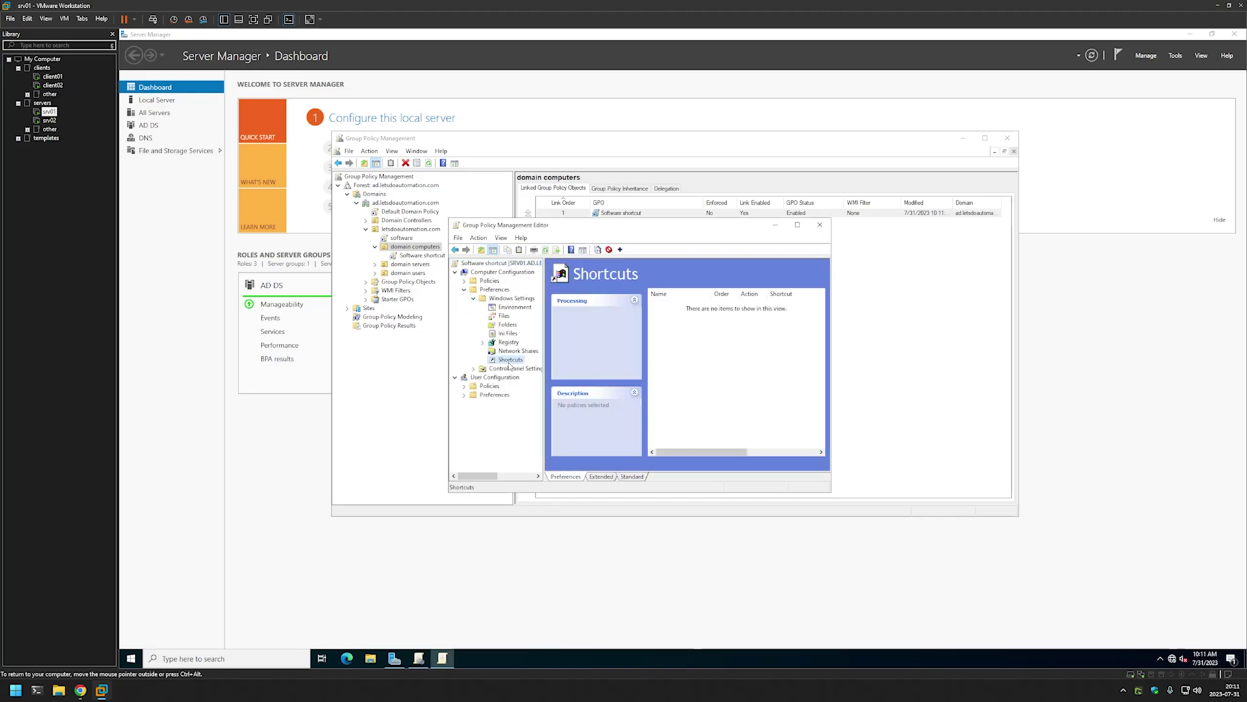
right_click(708, 339)
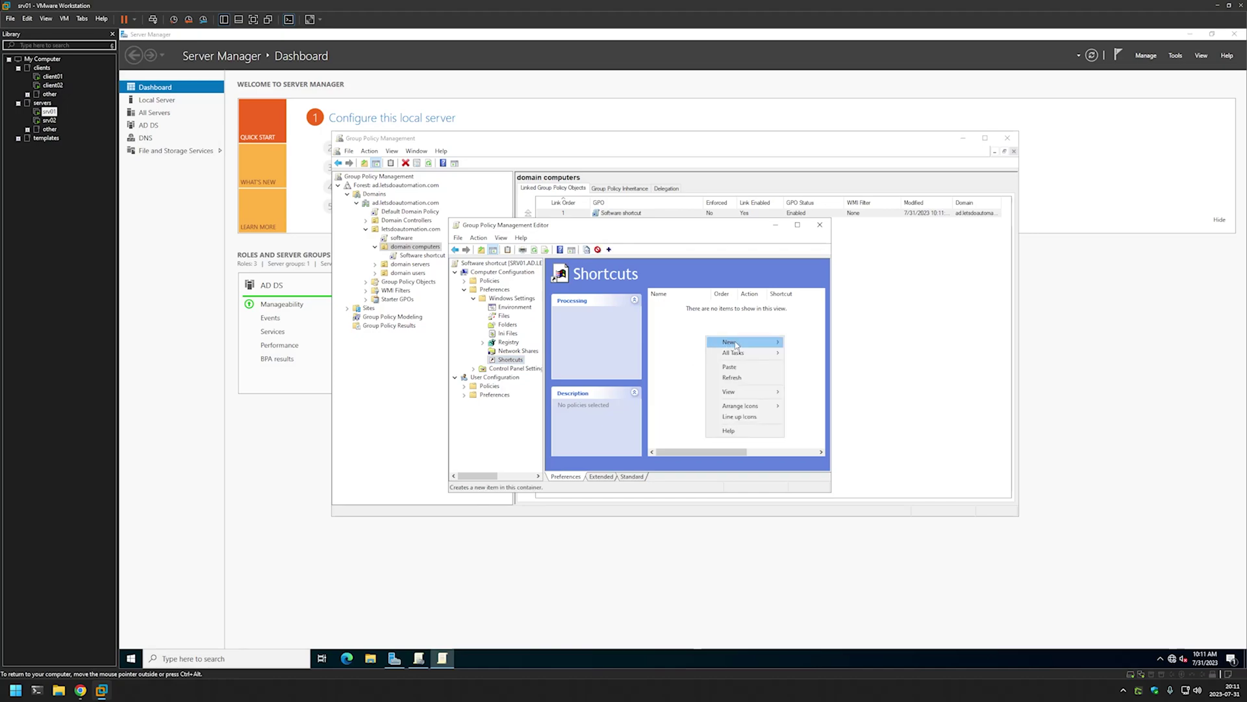
mouse_move(738, 344)
click(808, 342)
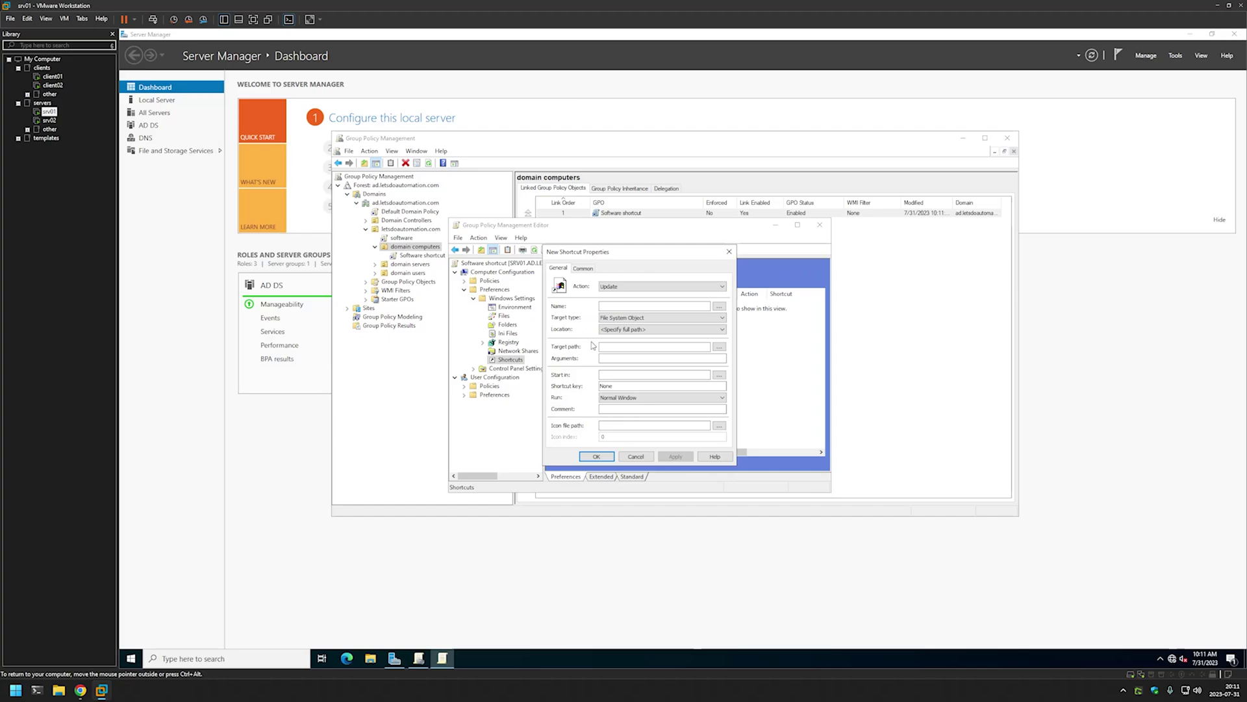
- Copy the name 'Install a Program from the Network' from the GitHub readme, then return to the server
click(76, 692)
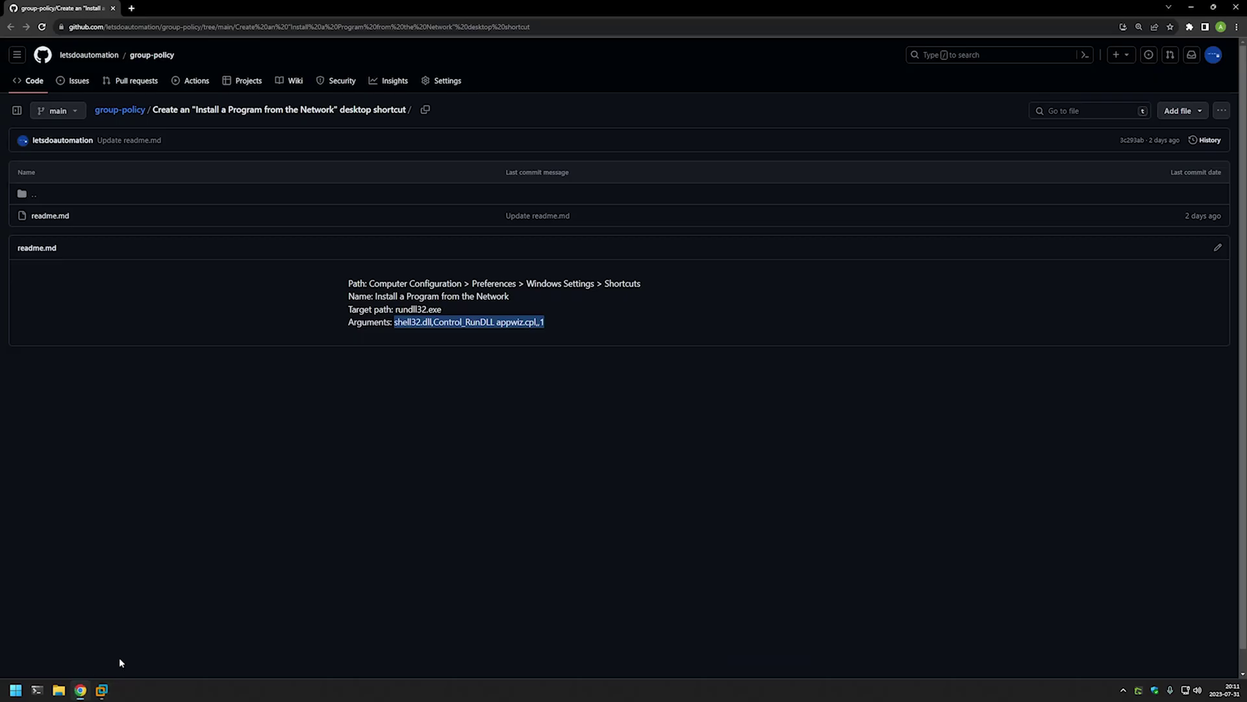
click(382, 331)
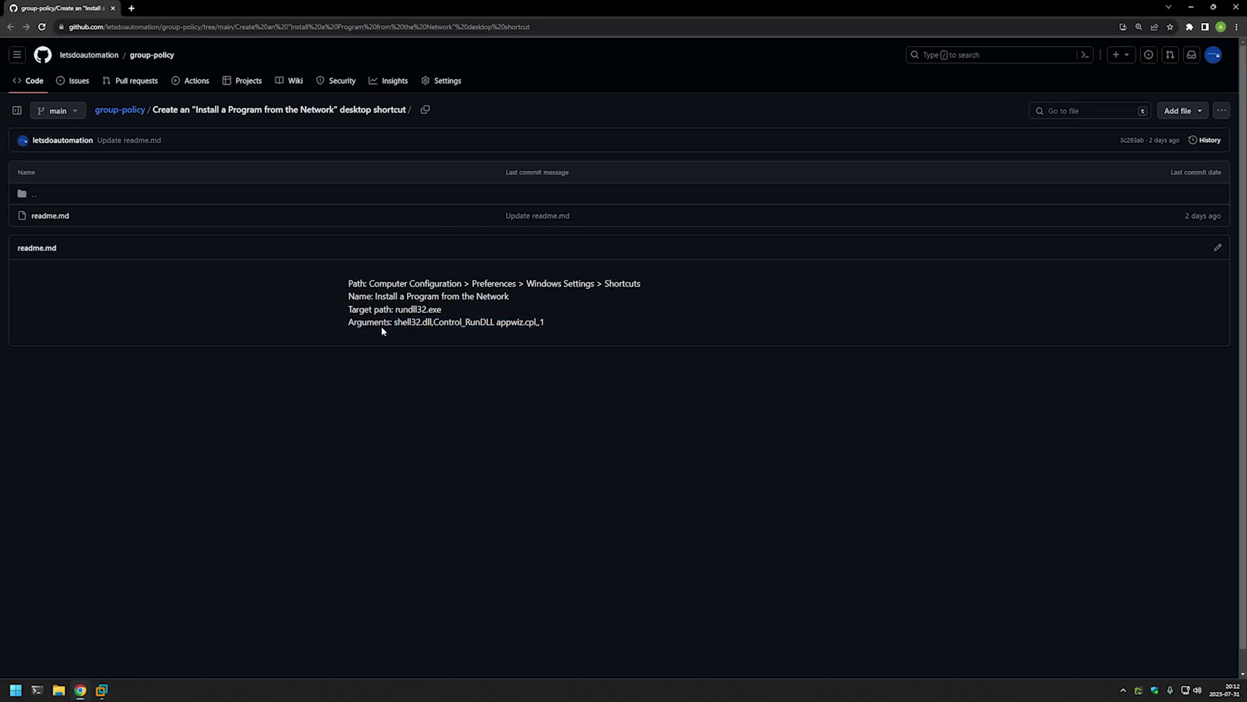
drag(367, 284, 657, 286)
click(402, 298)
drag(375, 297, 511, 298)
key(ctrl+c)
click(404, 310)
click(399, 324)
drag(396, 310, 562, 327)
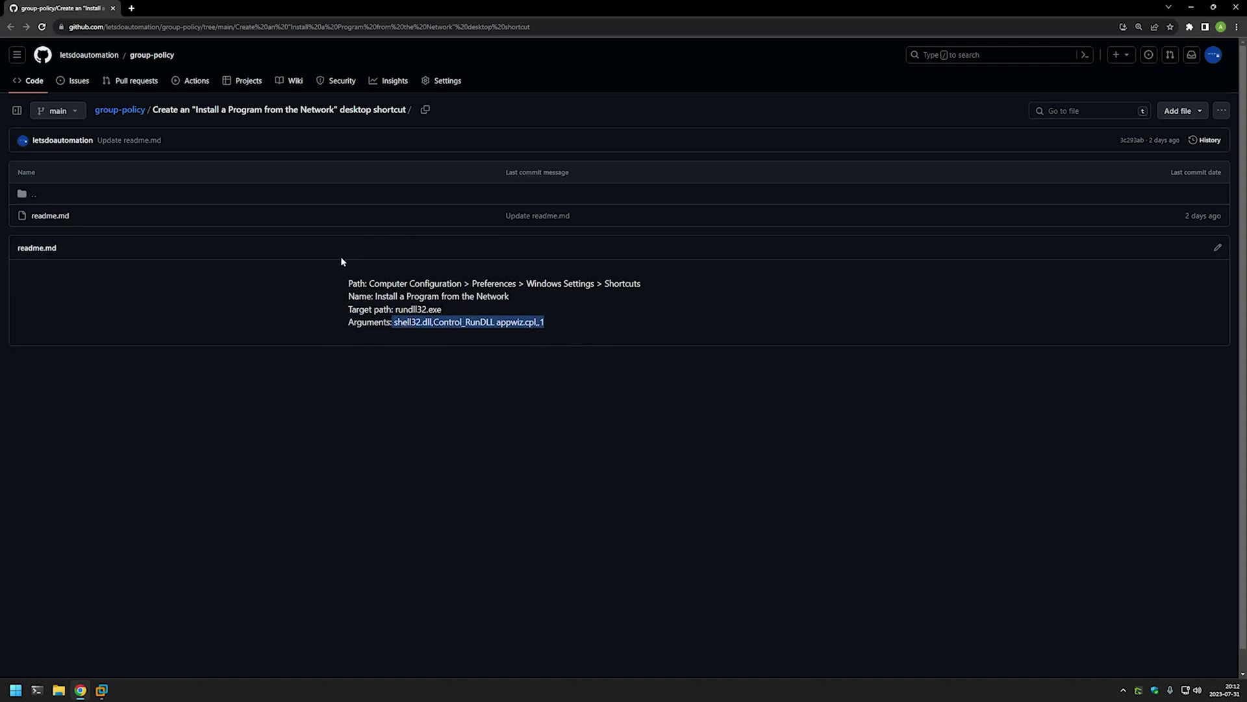
click(393, 319)
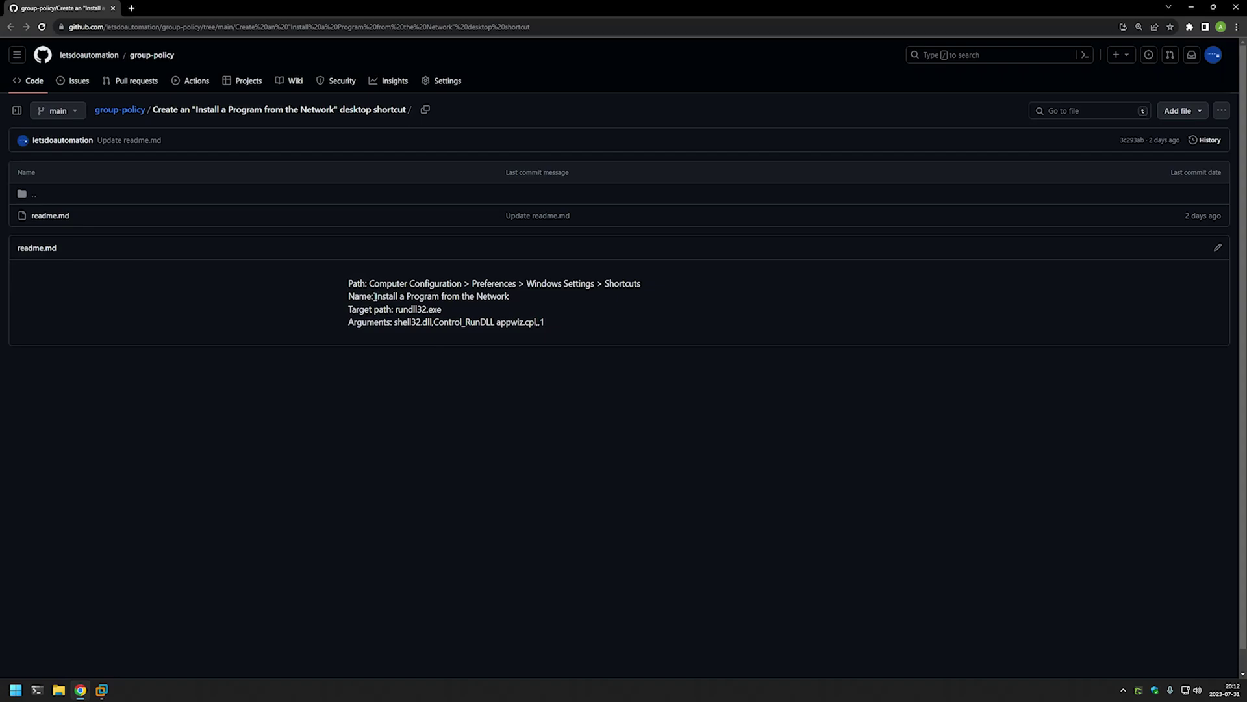
drag(376, 297, 502, 297)
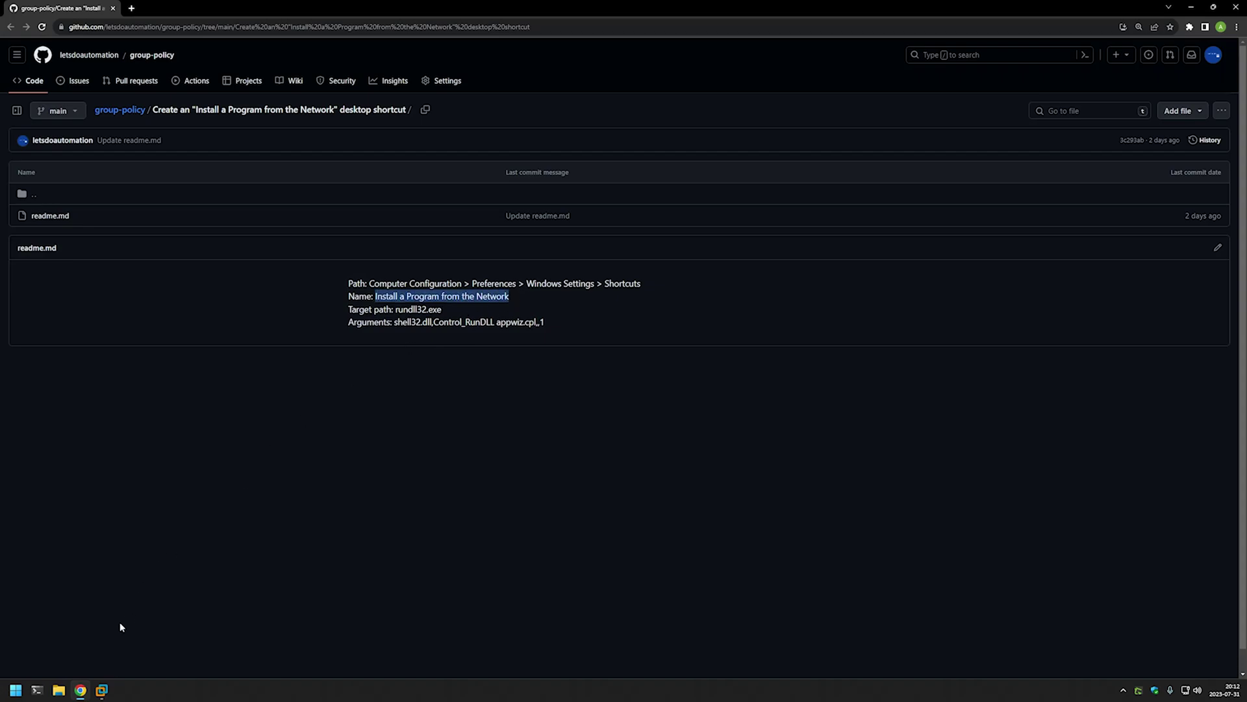
click(101, 690)
- Paste 'Install a Program from the Network' as the shortcut name and set Location to All Users Desktop
click(630, 306)
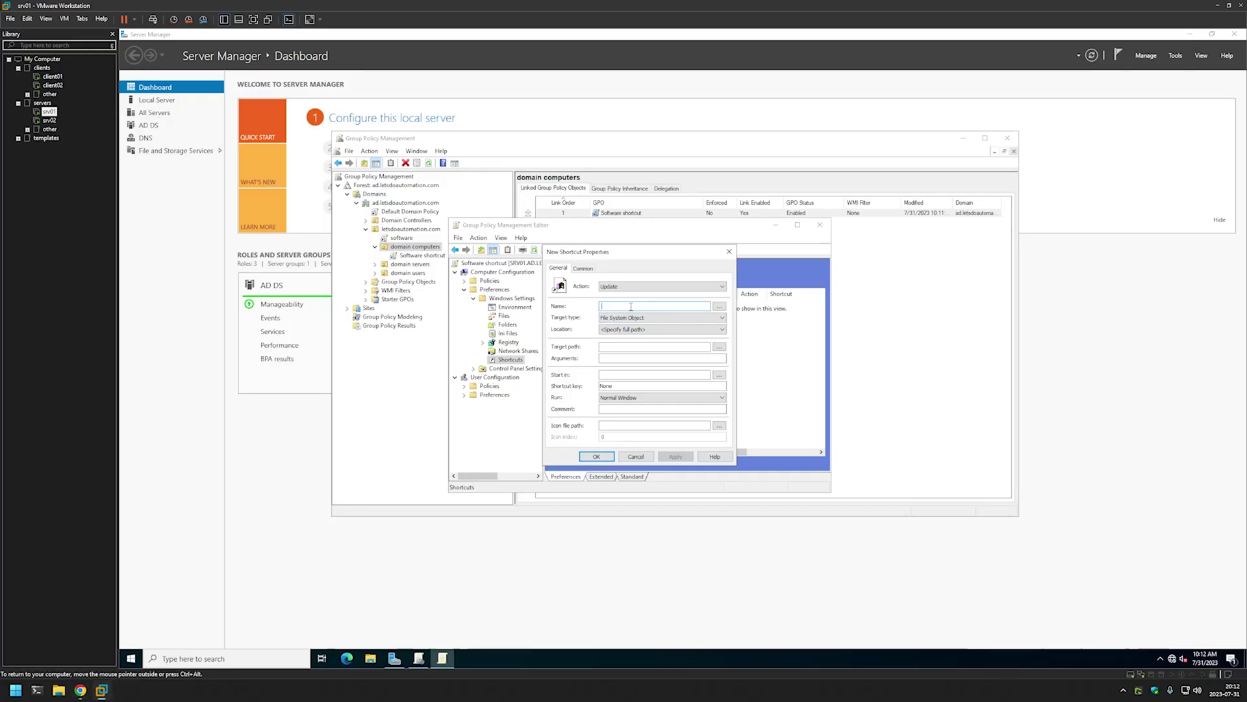
key(ctrl+v)
click(645, 330)
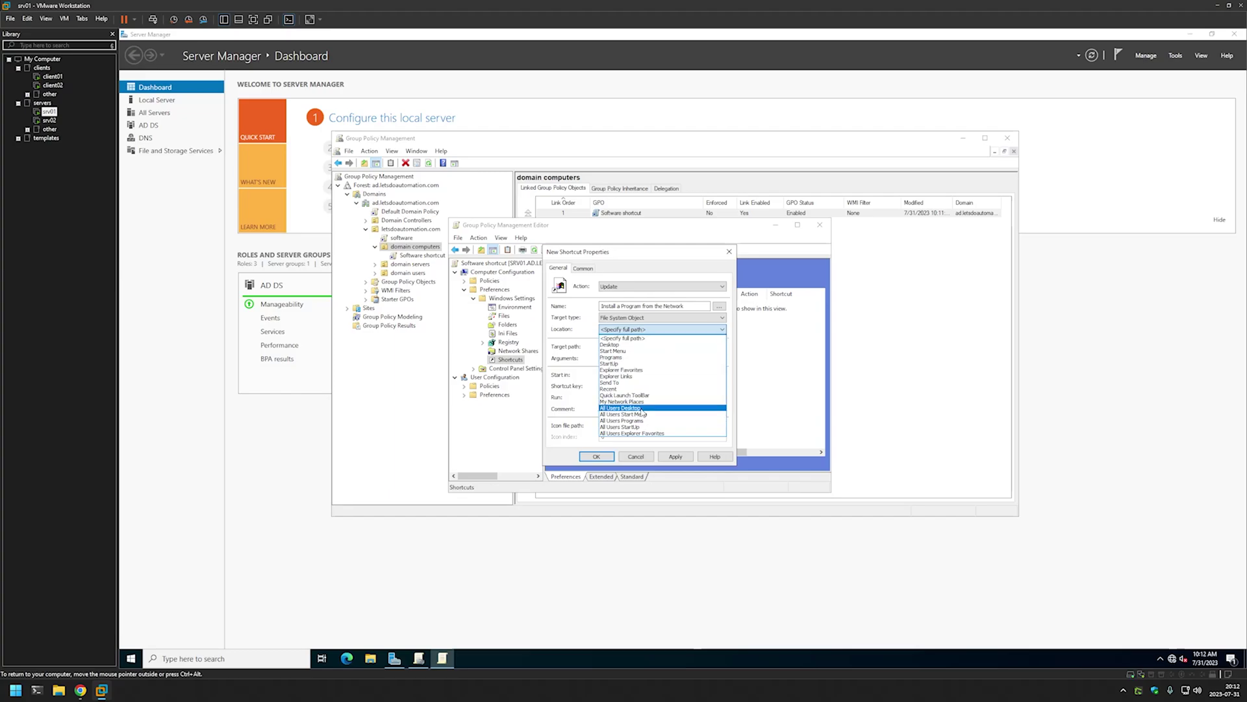
click(642, 409)
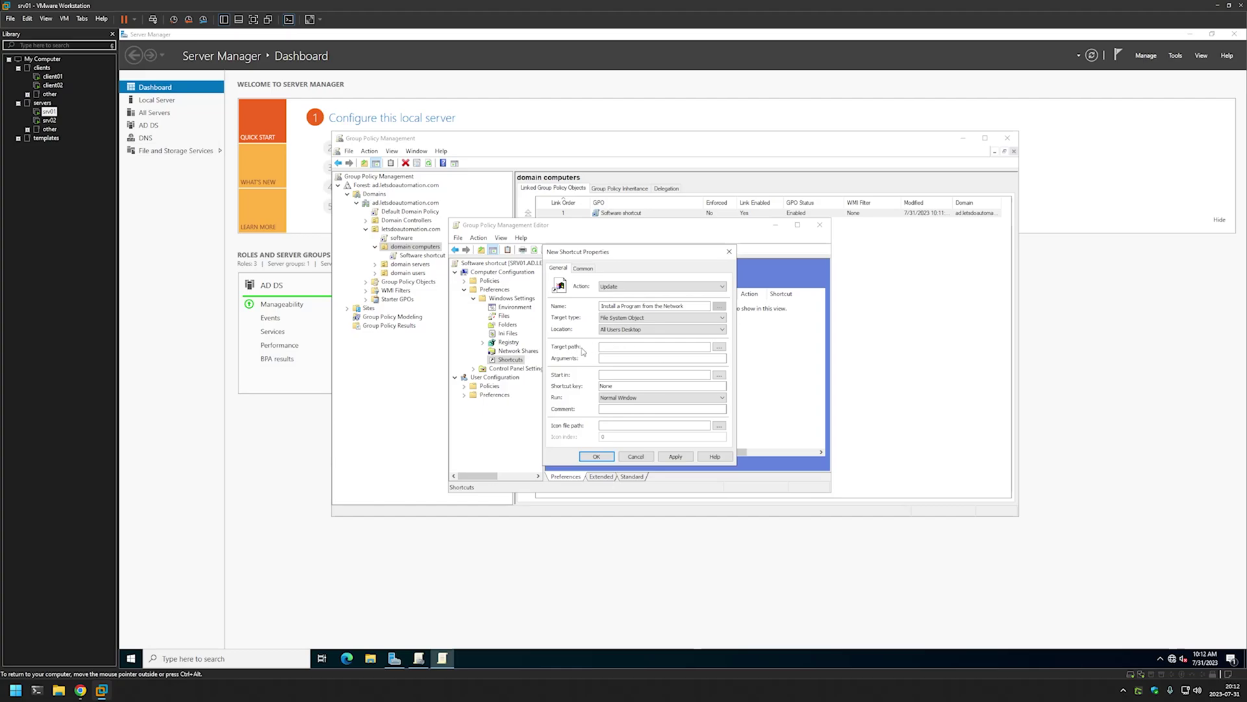
- Copy target rundll32.exe and arguments 'shell32.dll,Control_RunDLL appwiz.cpl,,1' from the readme into the shortcut
click(80, 690)
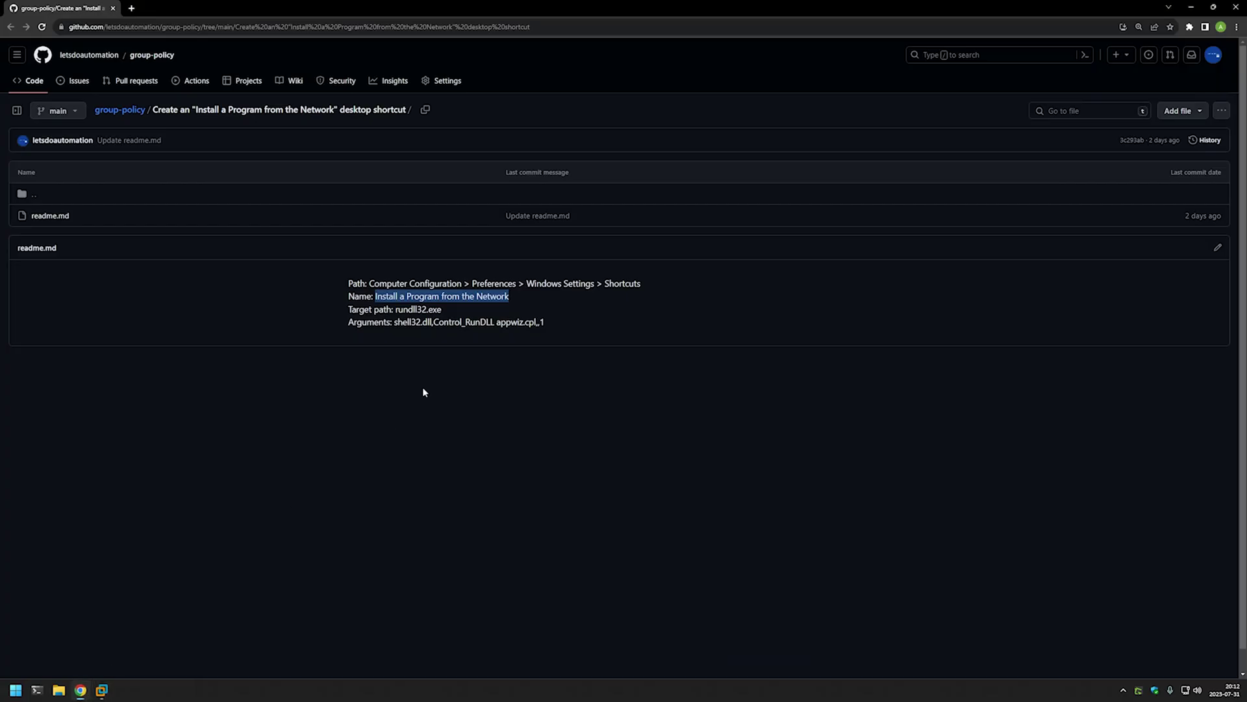
drag(443, 310, 397, 314)
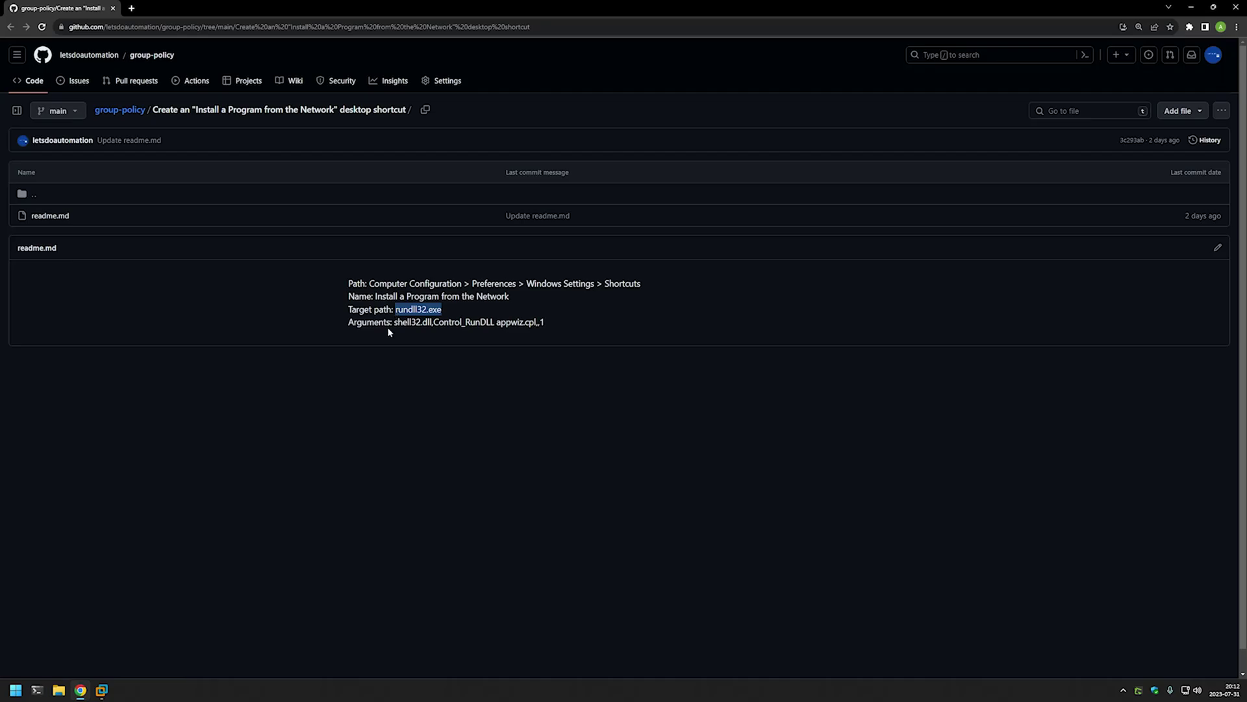
click(101, 690)
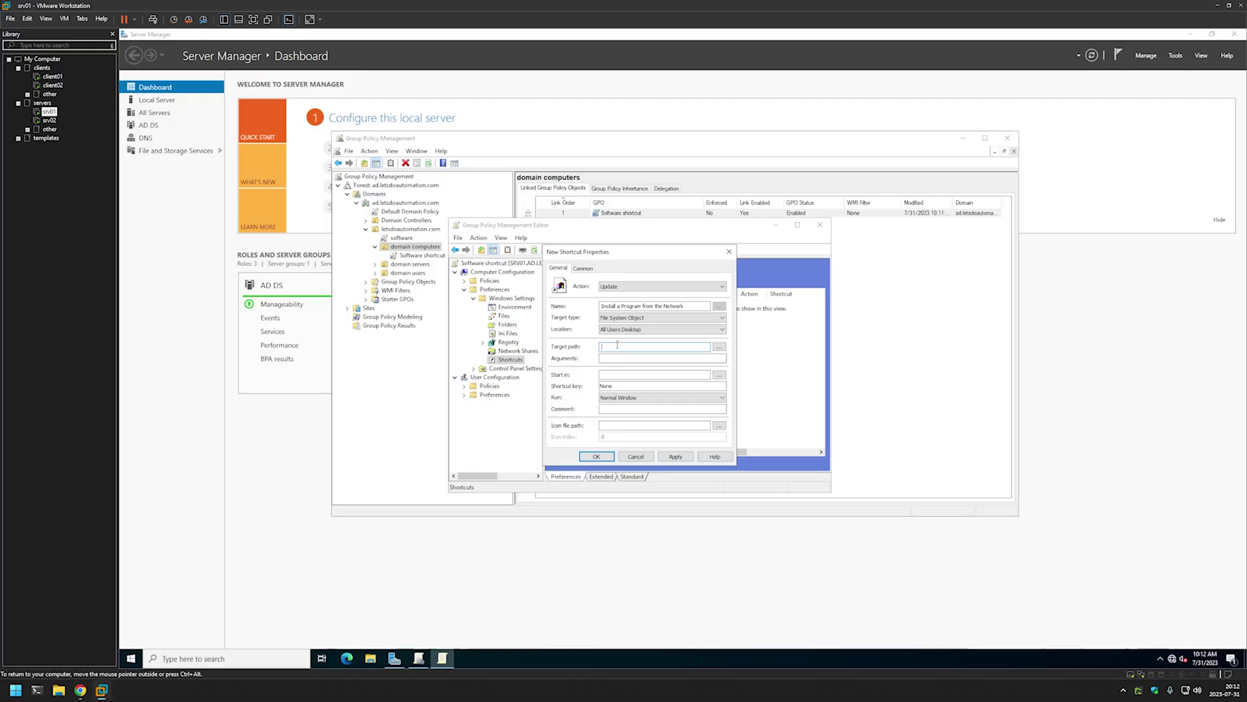
click(80, 690)
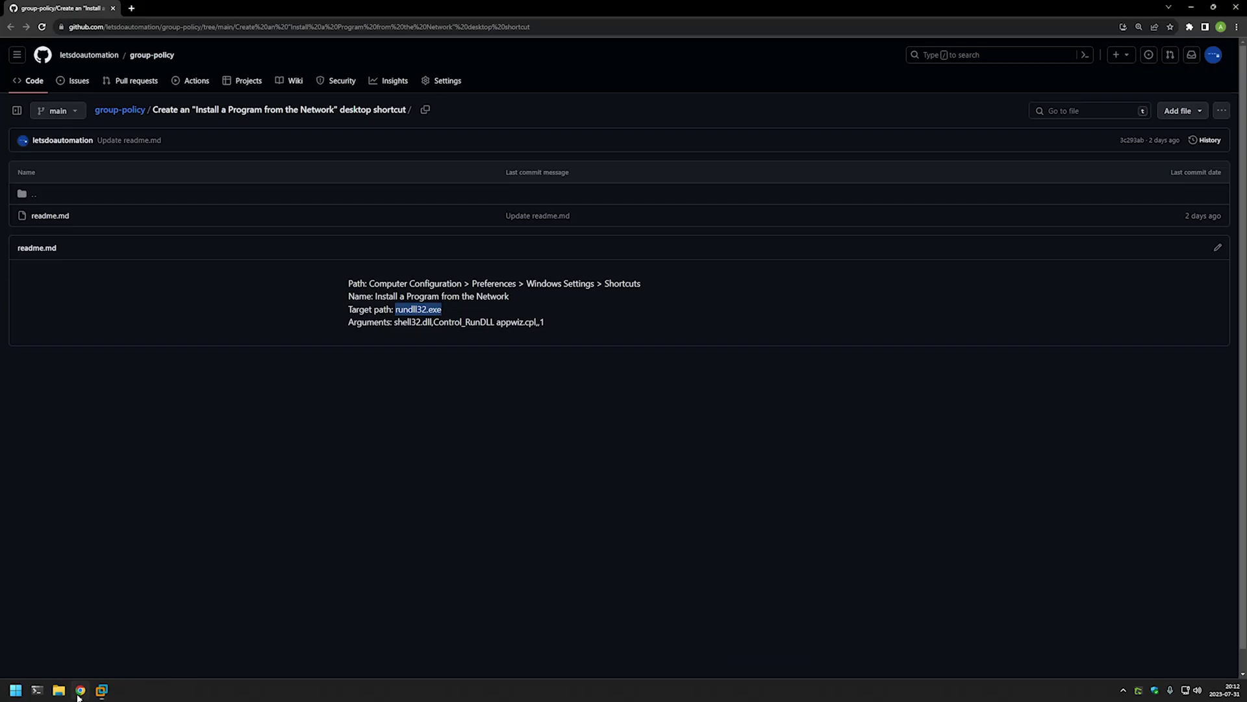
drag(551, 317, 397, 324)
key(ctrl+c)
click(101, 690)
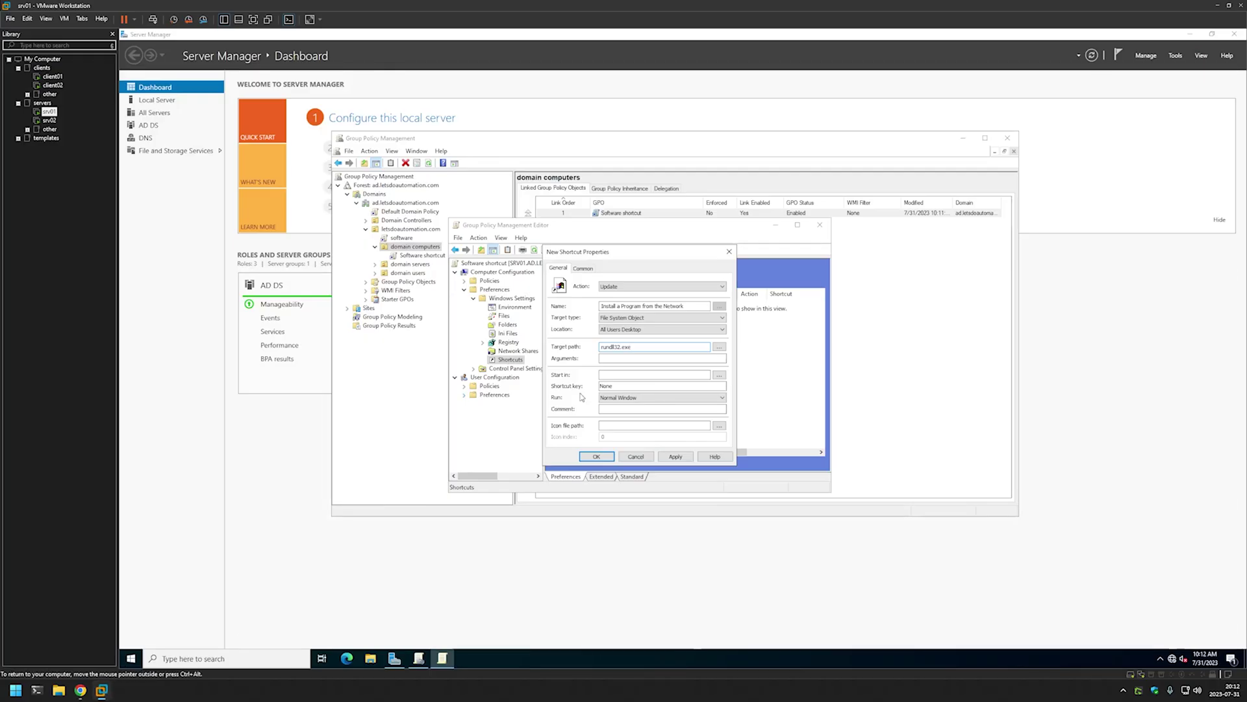
click(606, 358)
key(ctrl+v)
- Browse the SHELL32.dll icon set and choose an icon for the shortcut
click(720, 427)
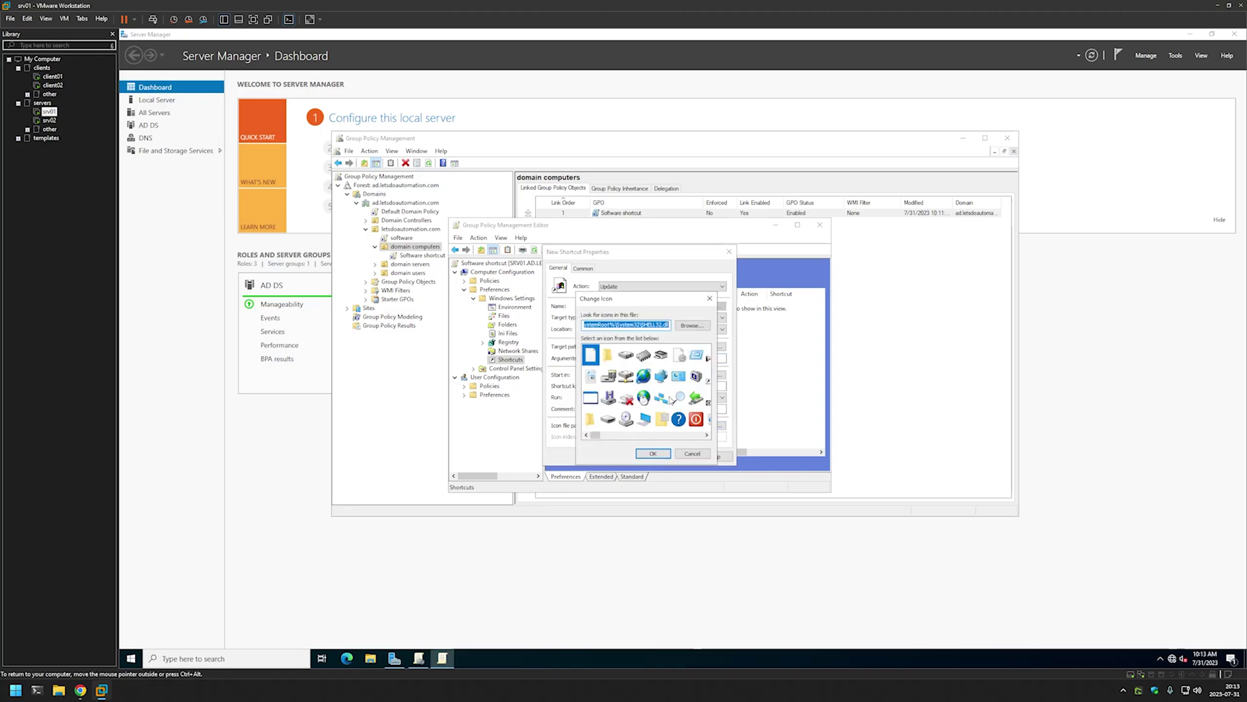
scroll(644, 393, down, 8)
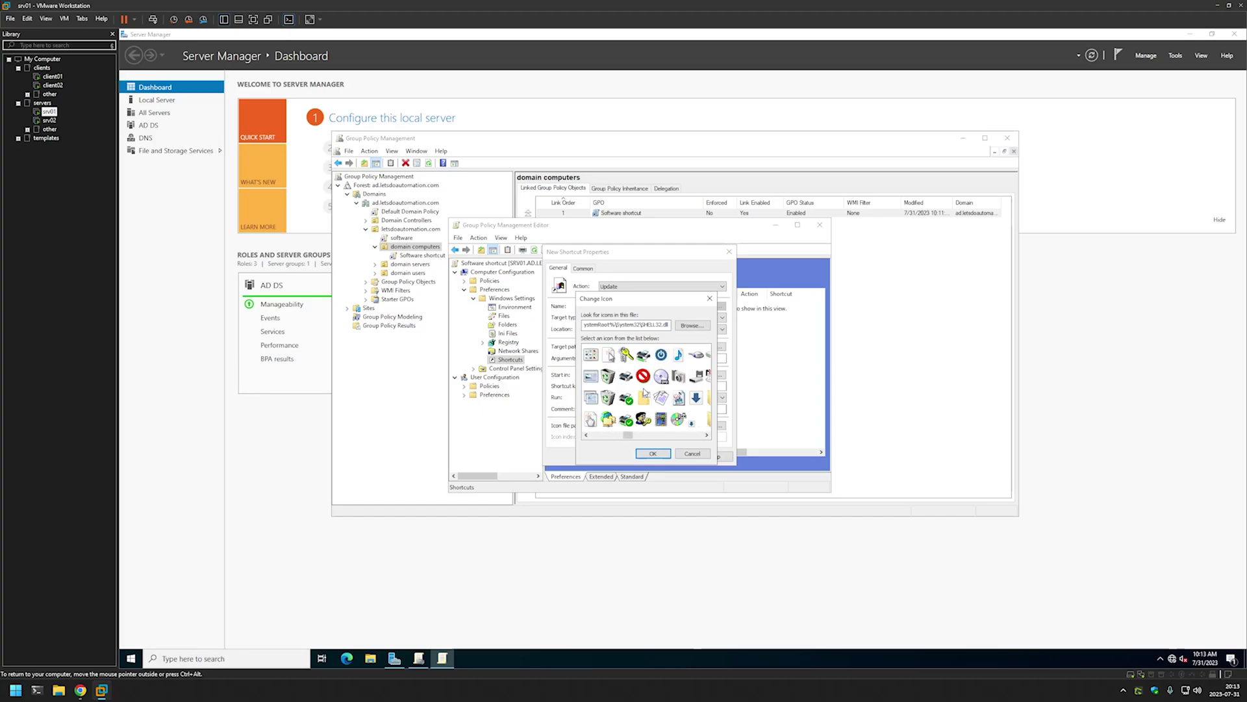
scroll(643, 392, down, 5)
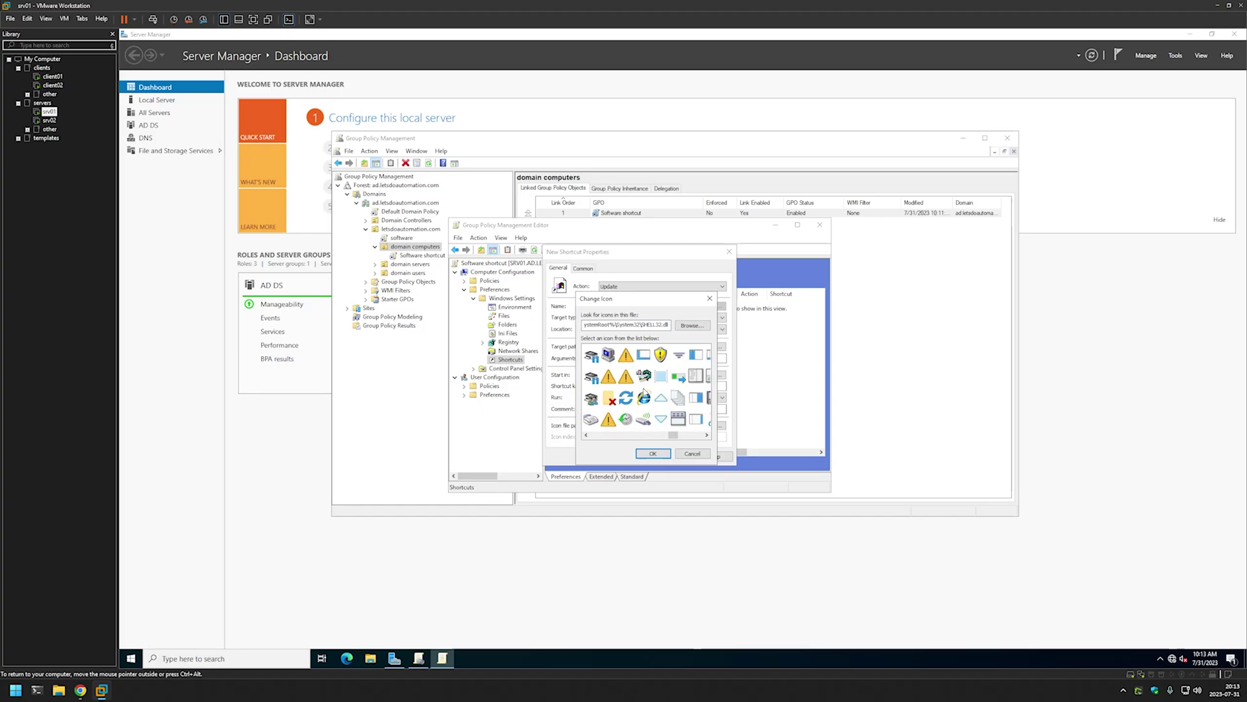
scroll(643, 392, up, 5)
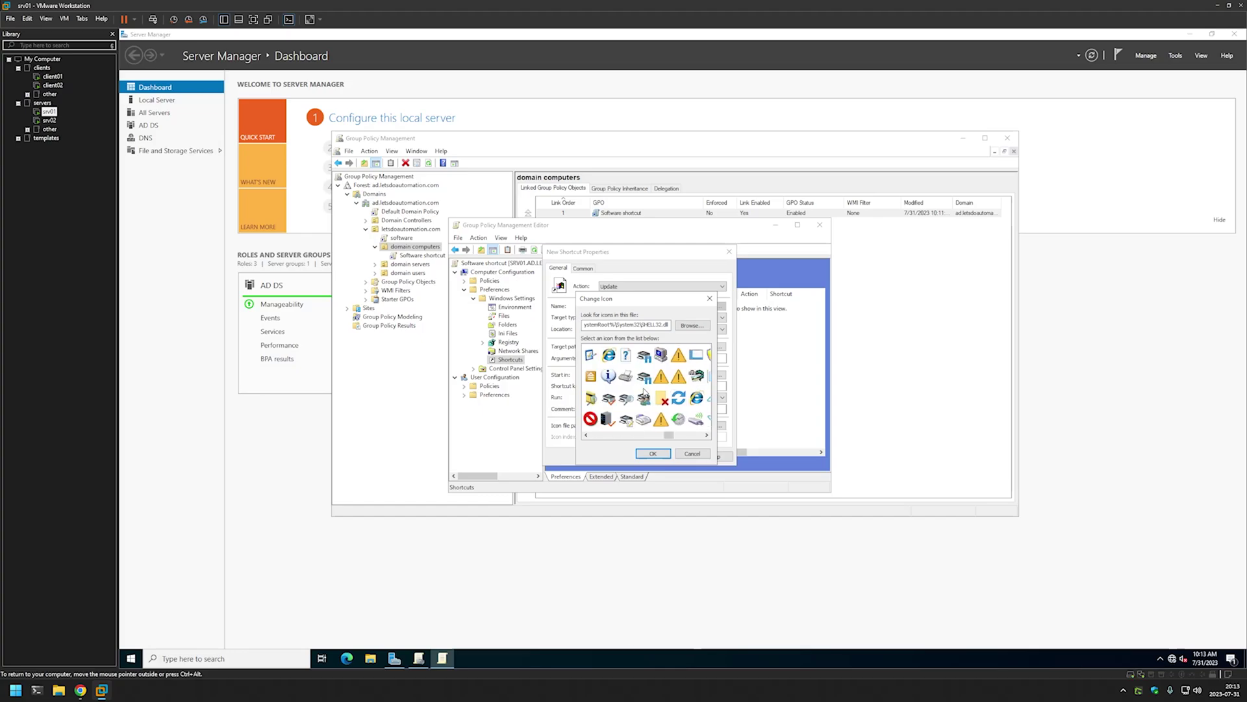
scroll(643, 392, up, 4)
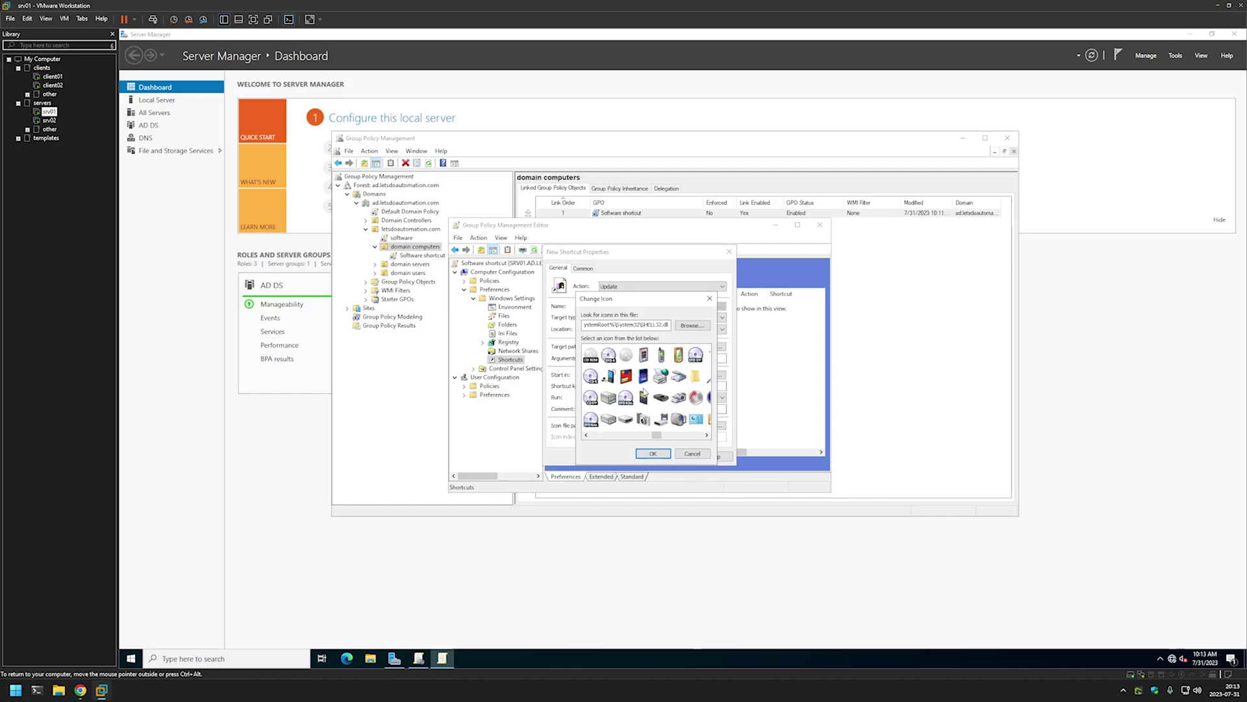
click(664, 399)
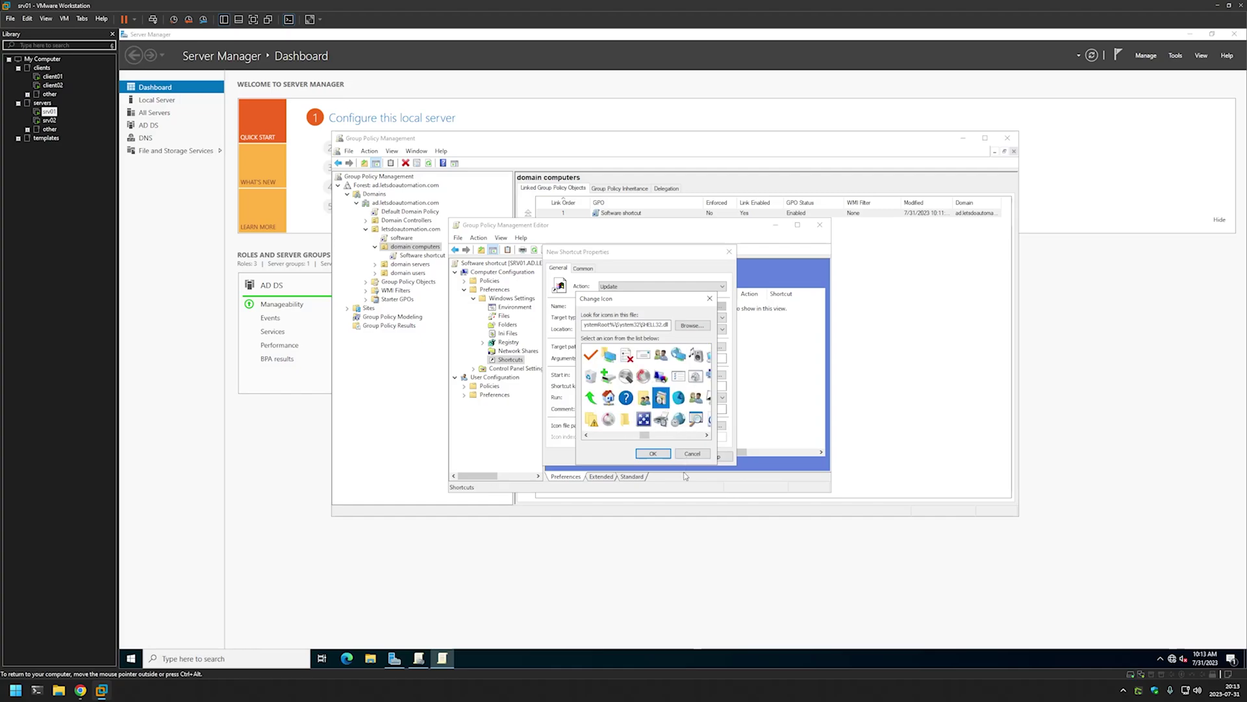
- Confirm SHELL32.dll icon 162, apply and save the shortcut, then close the editor
click(659, 454)
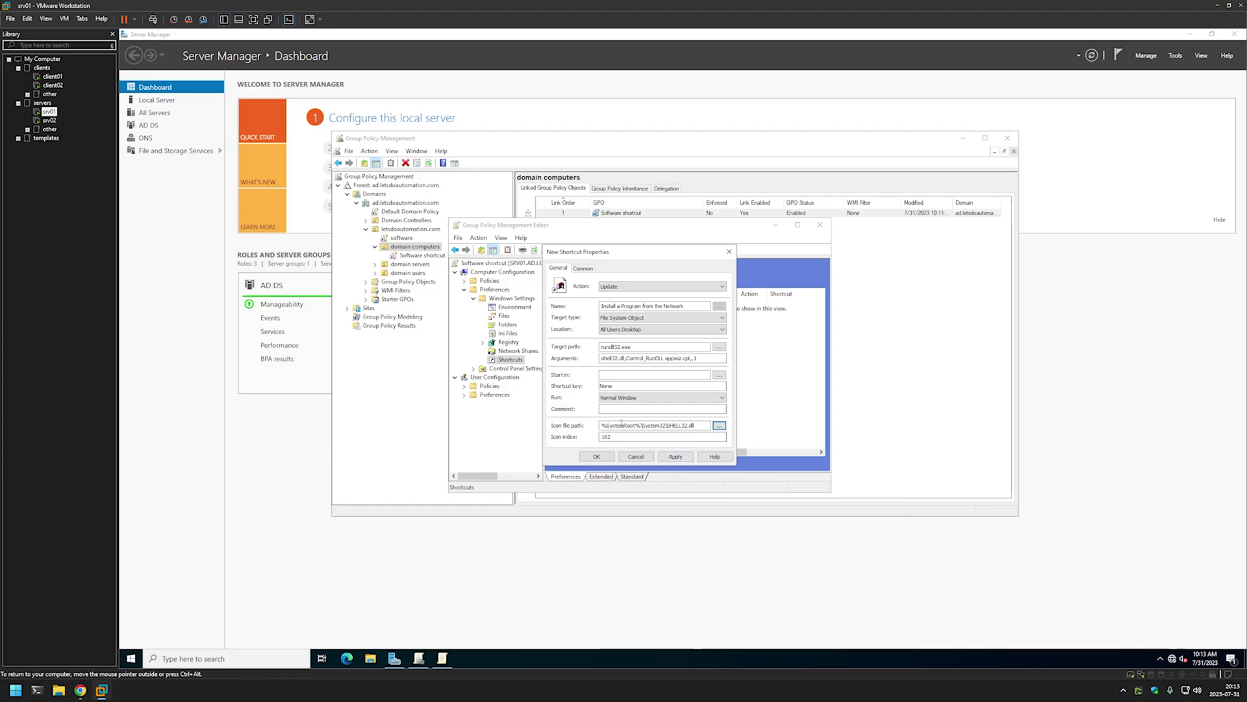
click(676, 457)
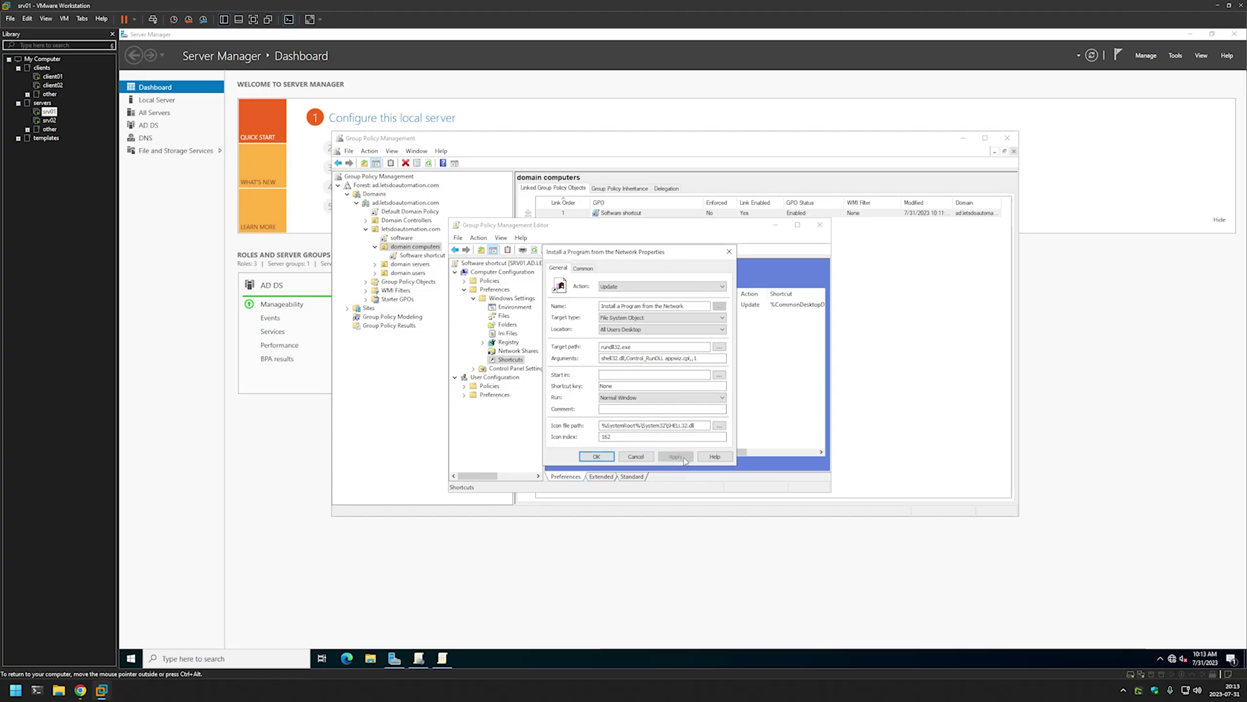
click(595, 457)
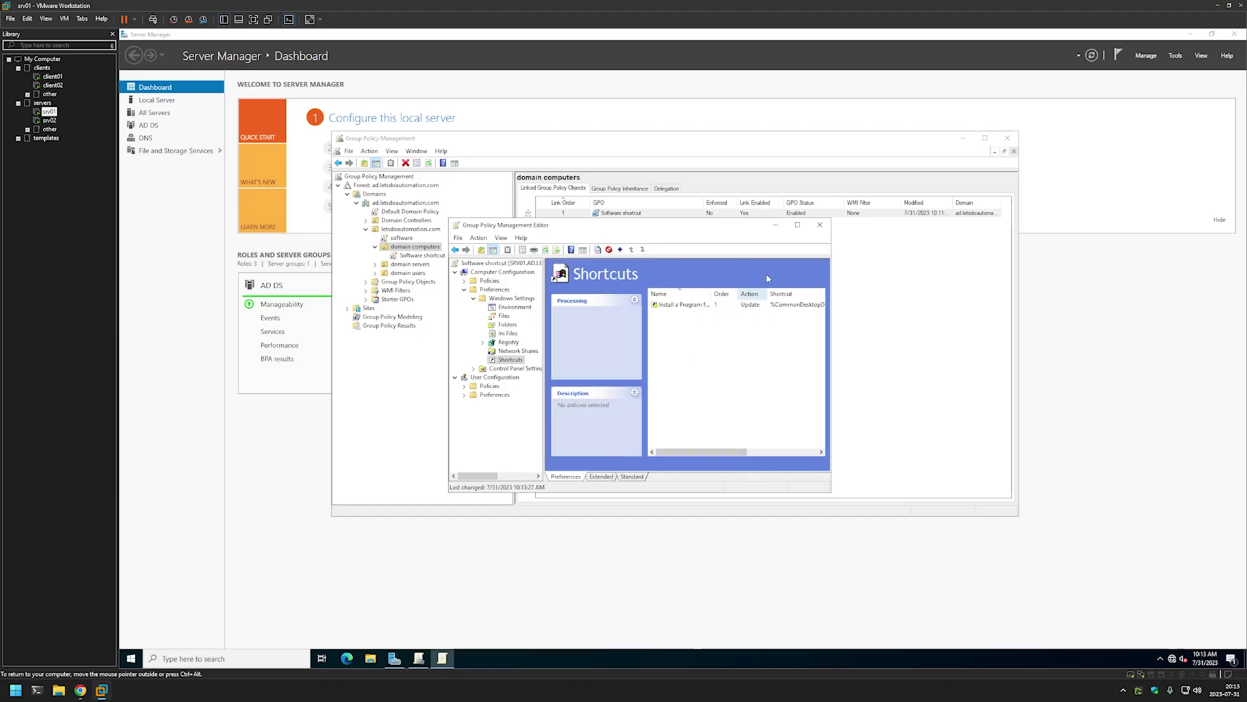
click(822, 225)
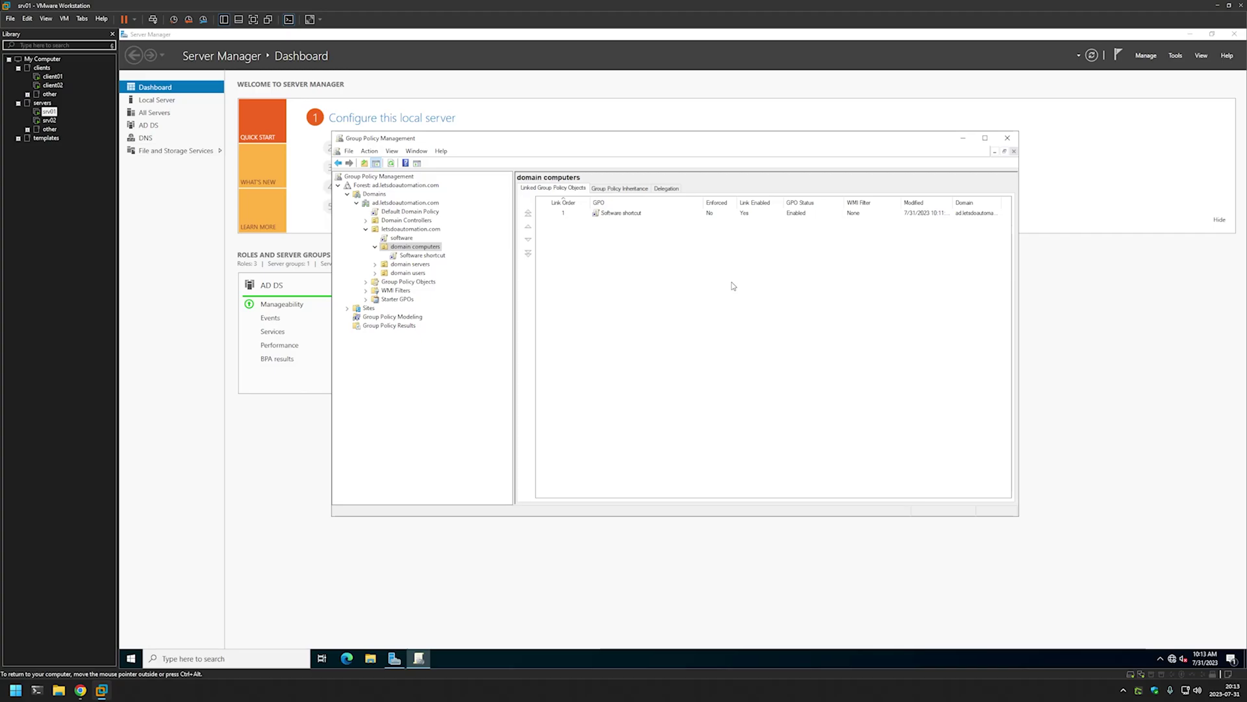
- Switch to the client01 VM and open a command prompt from Win+R
click(55, 77)
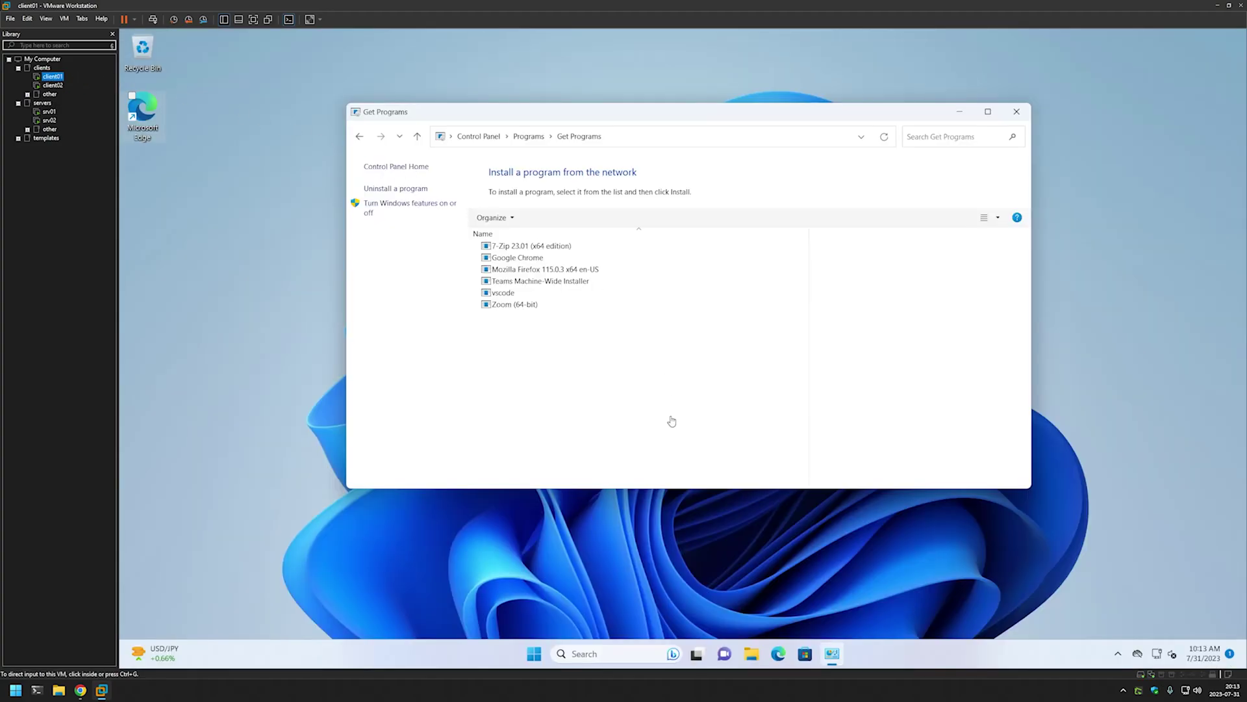
click(629, 358)
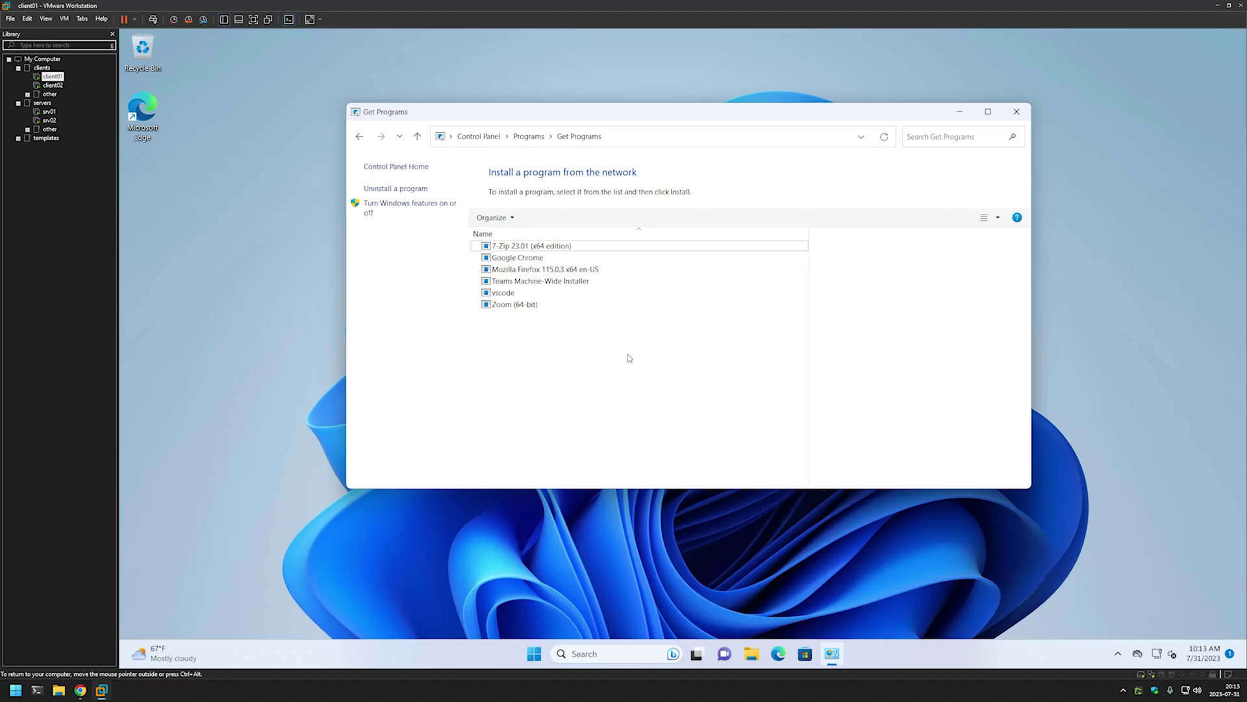
key(super+r)
key(Return)
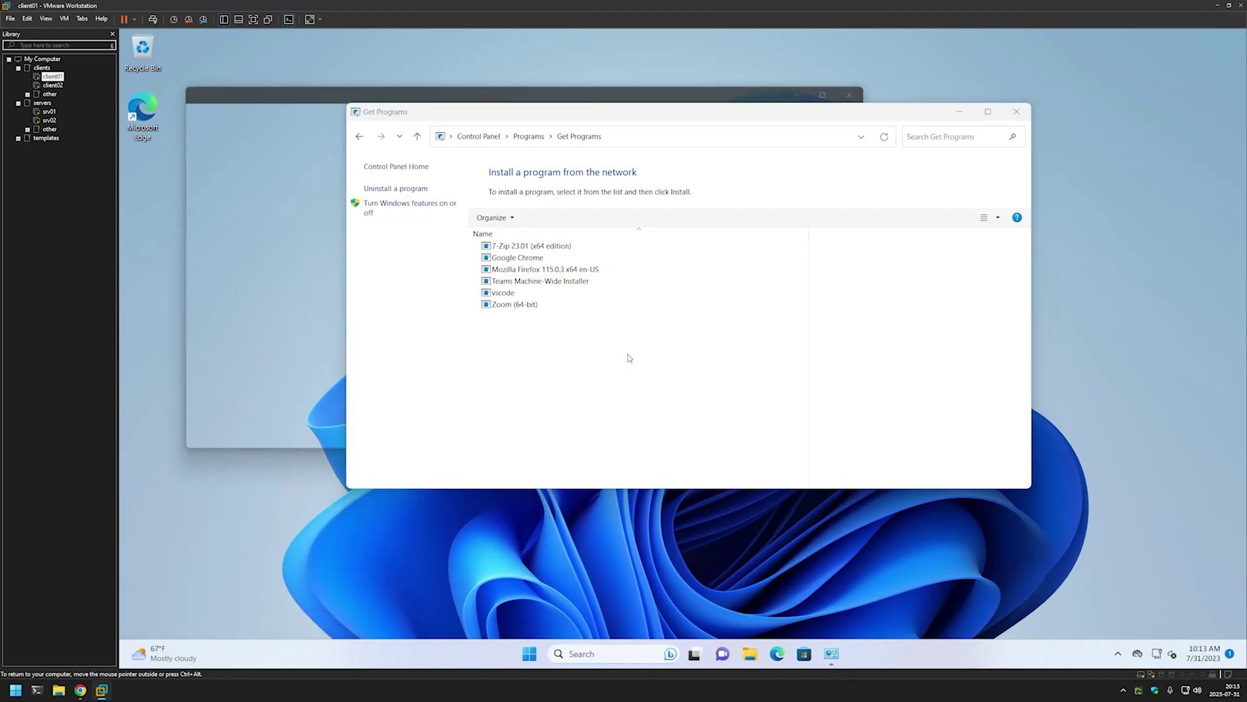
- Run gpupdate and bring the Get Programs window to the front
text(gpu)
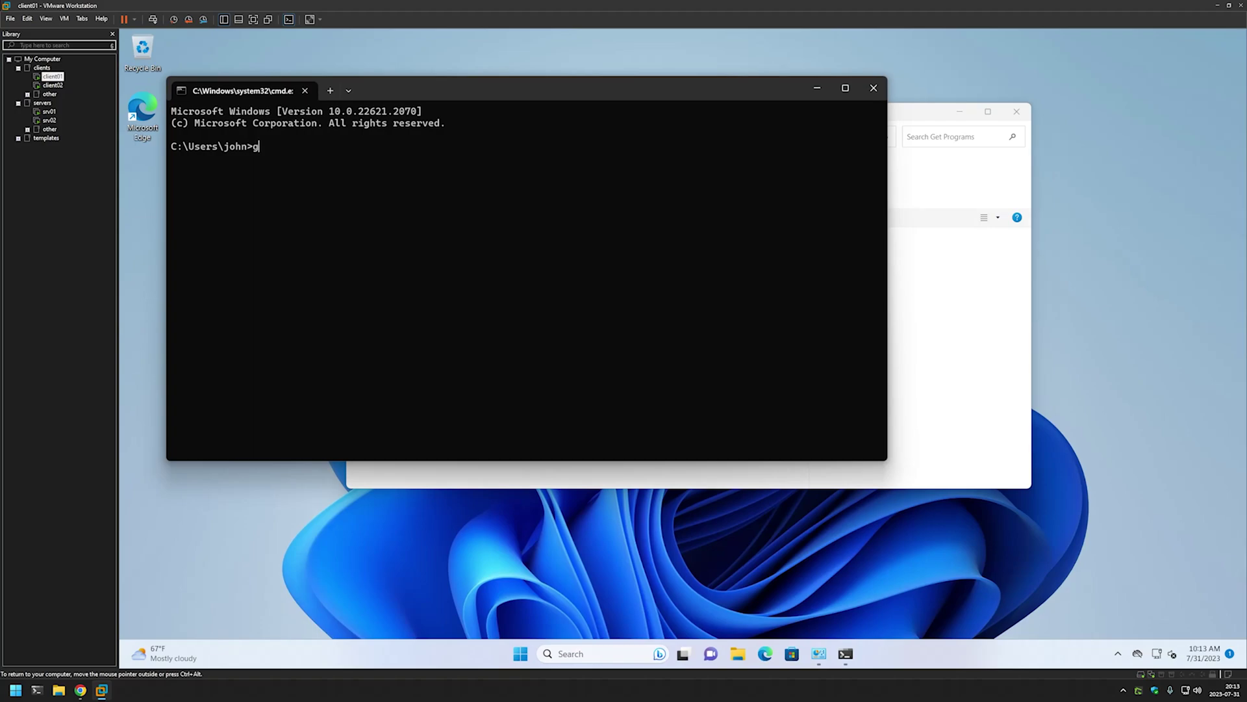
key(BackSpace)
key(BackSpace)
text(pupdate)
key(Return)
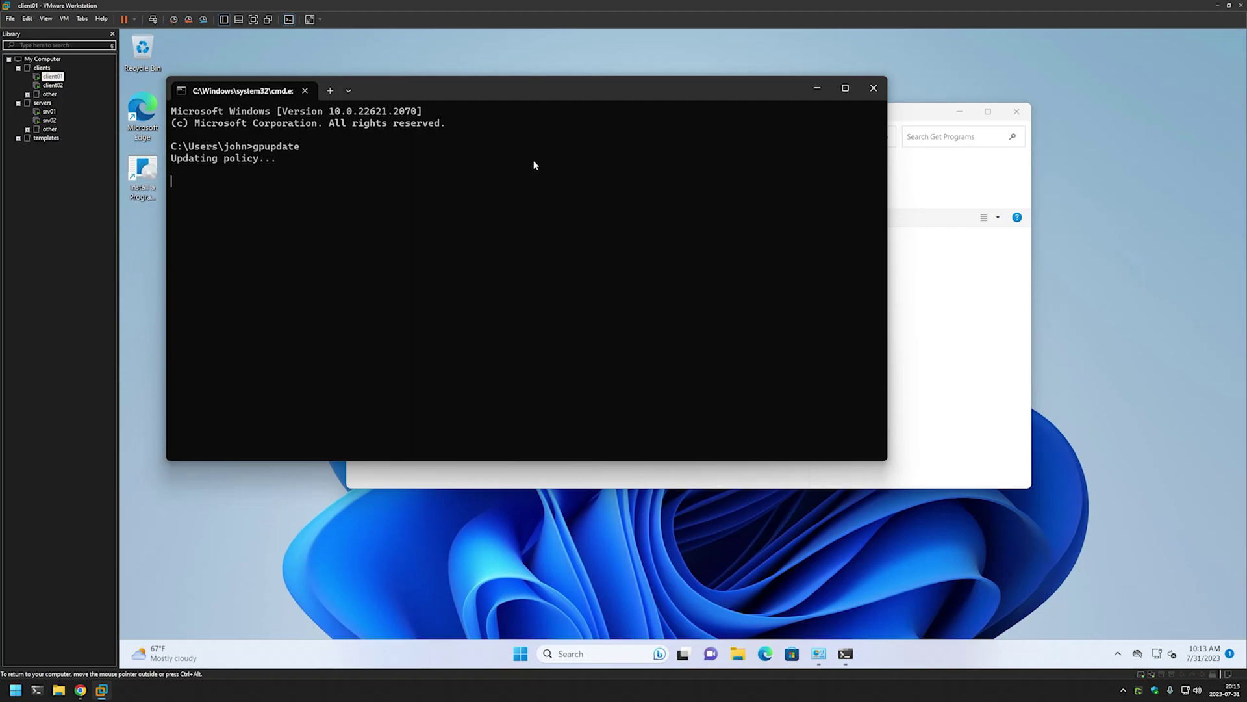
drag(457, 97, 671, 208)
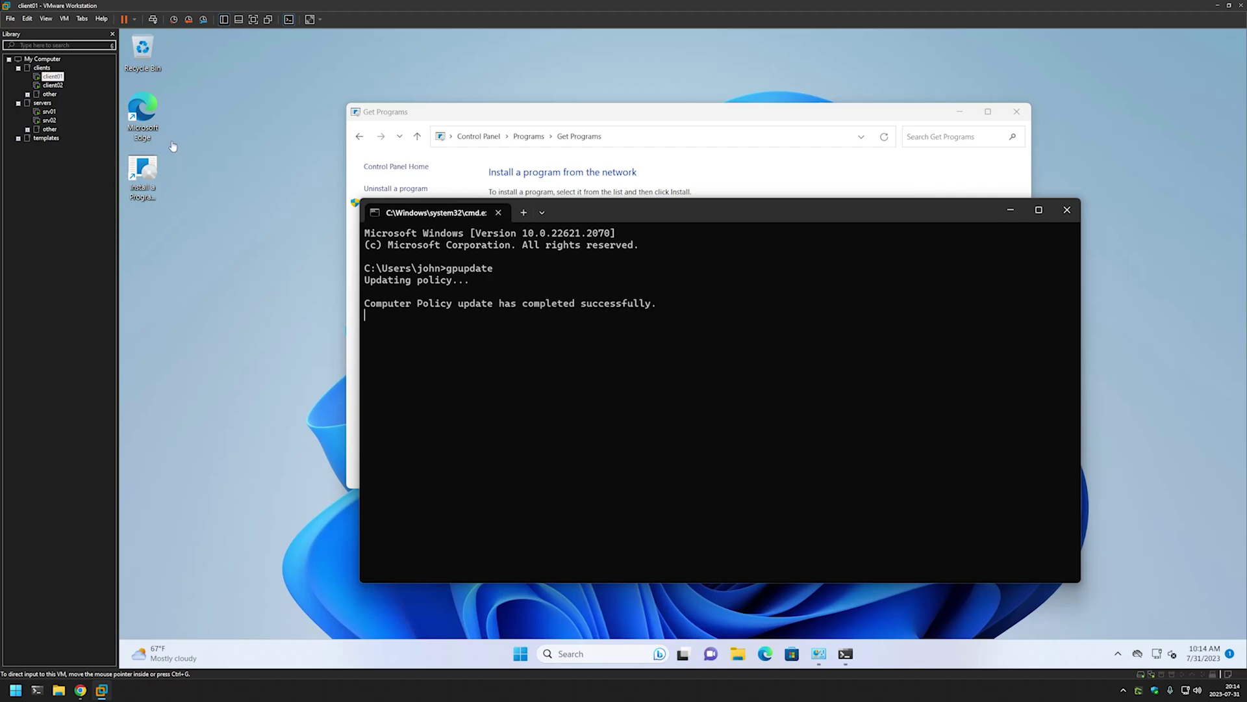
click(472, 117)
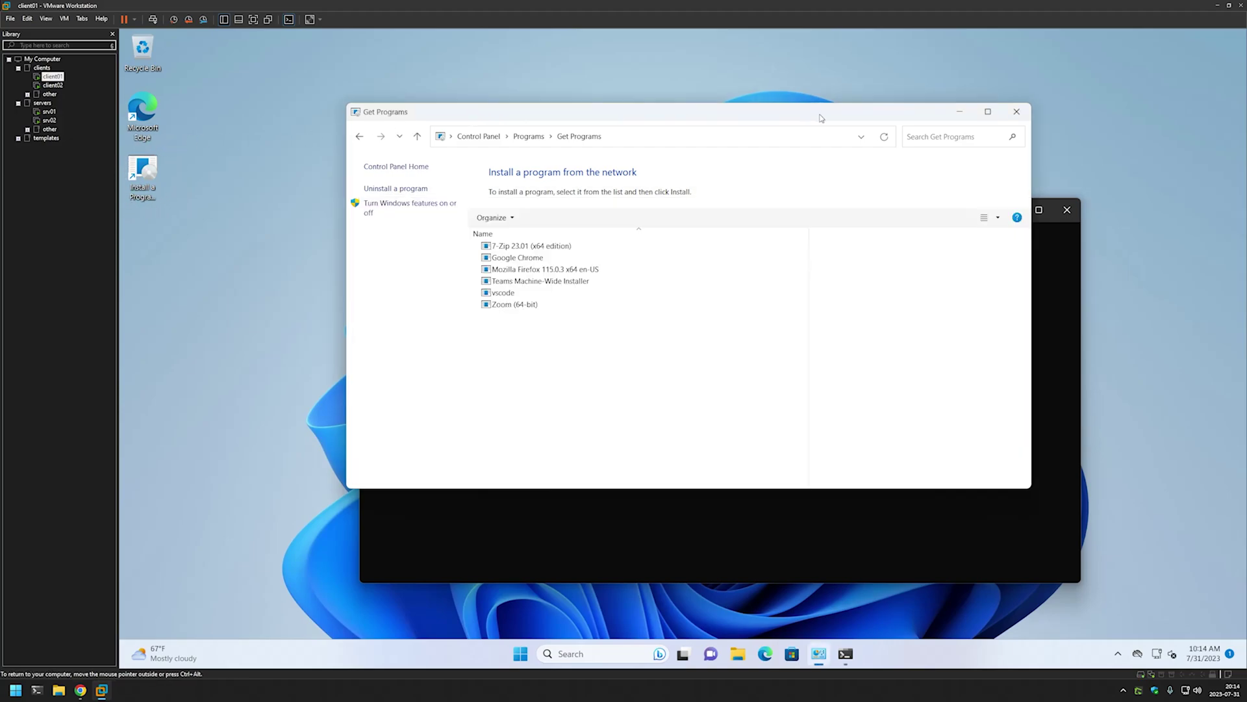
- Launch the new desktop shortcut and install Zoom (64-bit) from the network programs list
click(1017, 111)
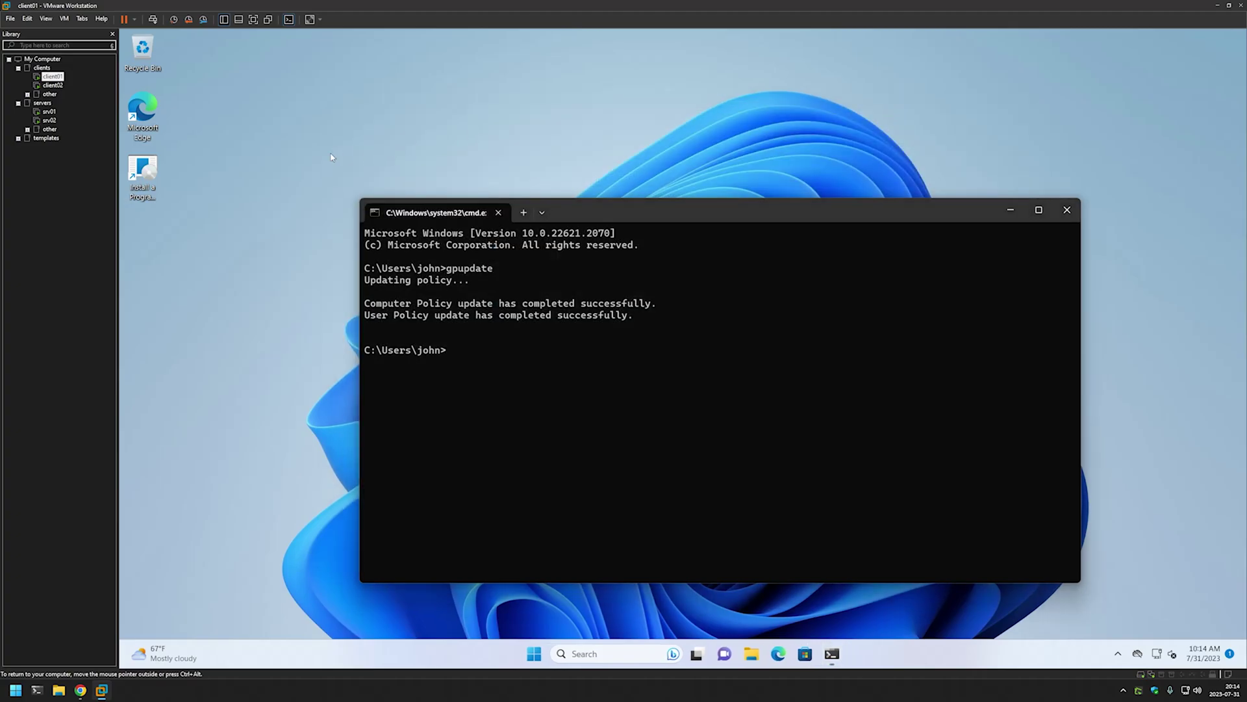
double_click(144, 171)
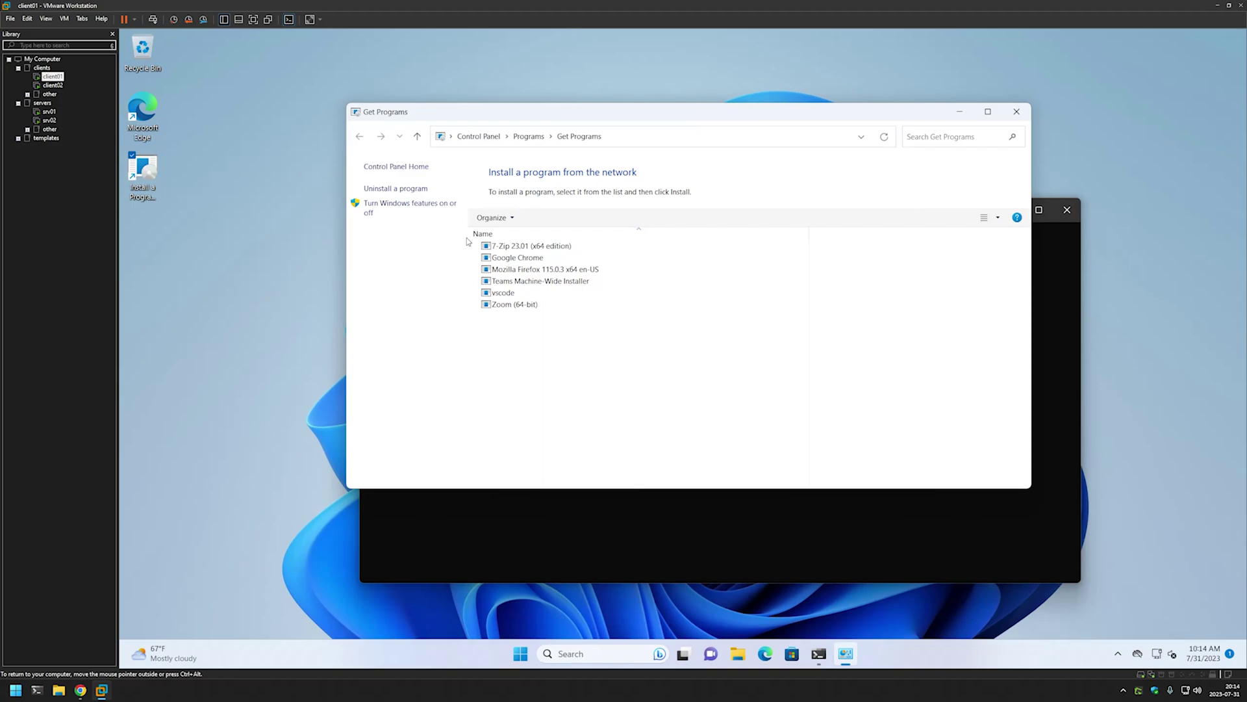
click(513, 305)
click(535, 219)
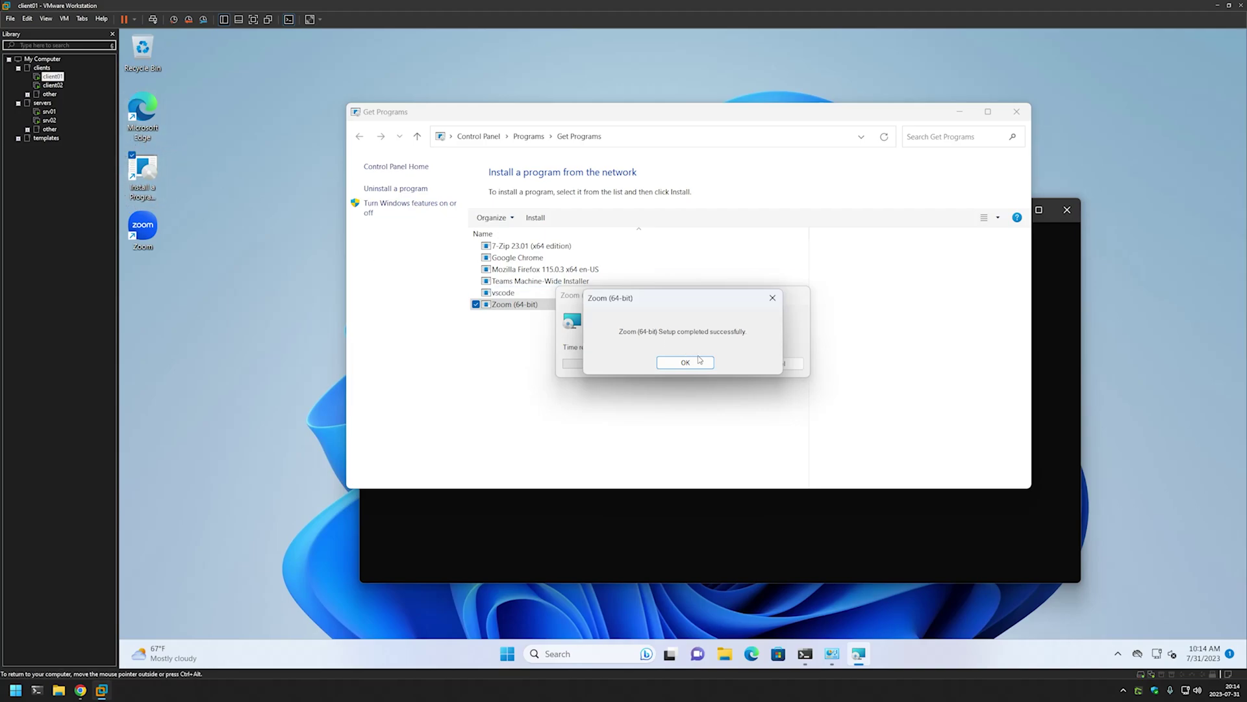
click(686, 362)
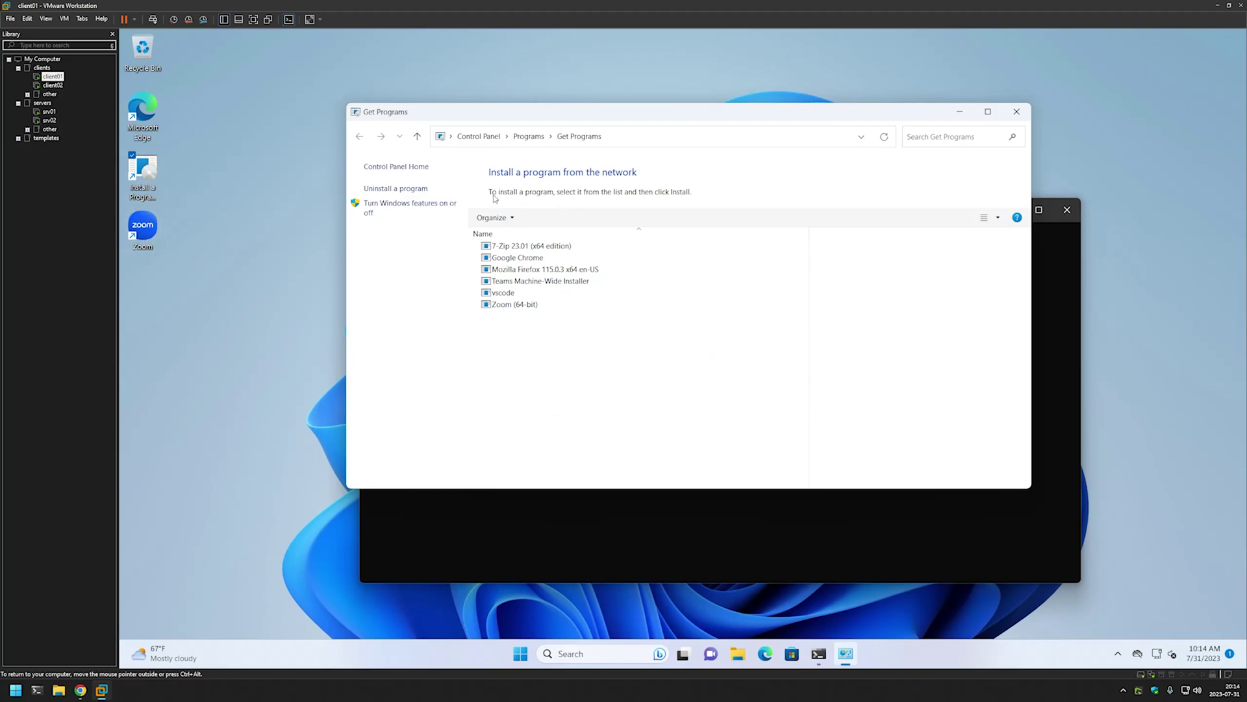
- Close the programs window and reopen Get Programs from the Install a Program from the Network shortcut
click(1019, 113)
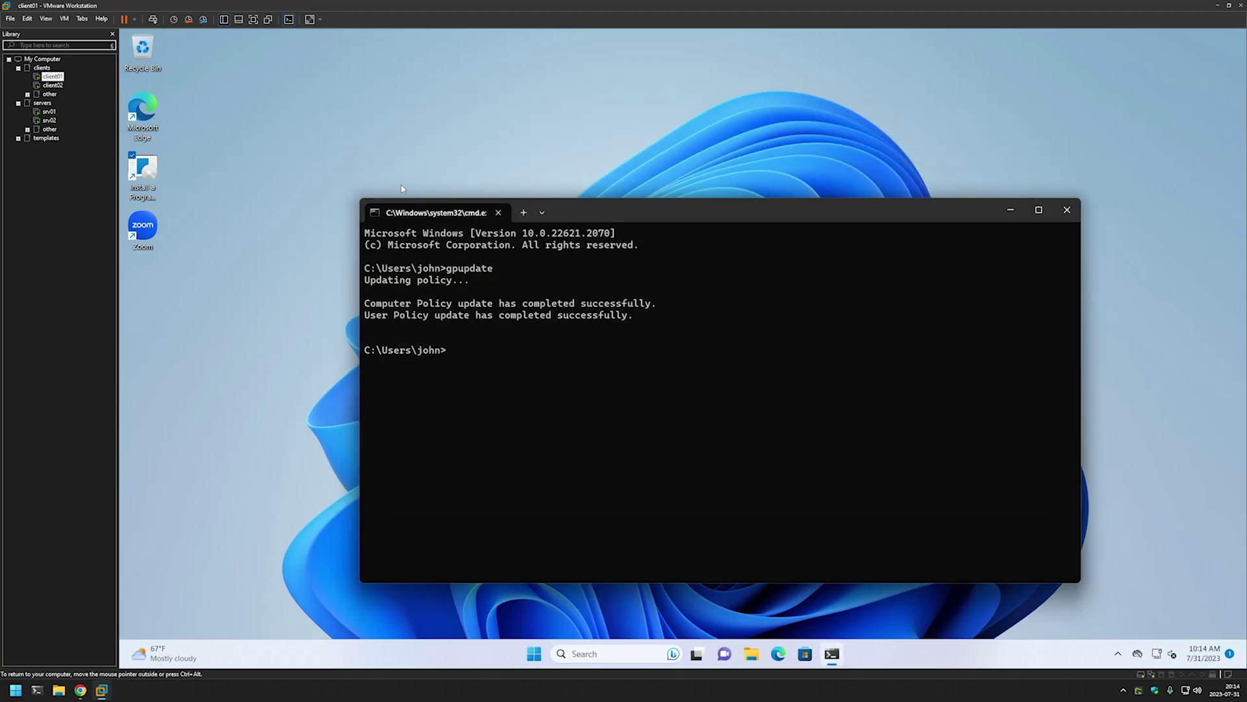
double_click(149, 166)
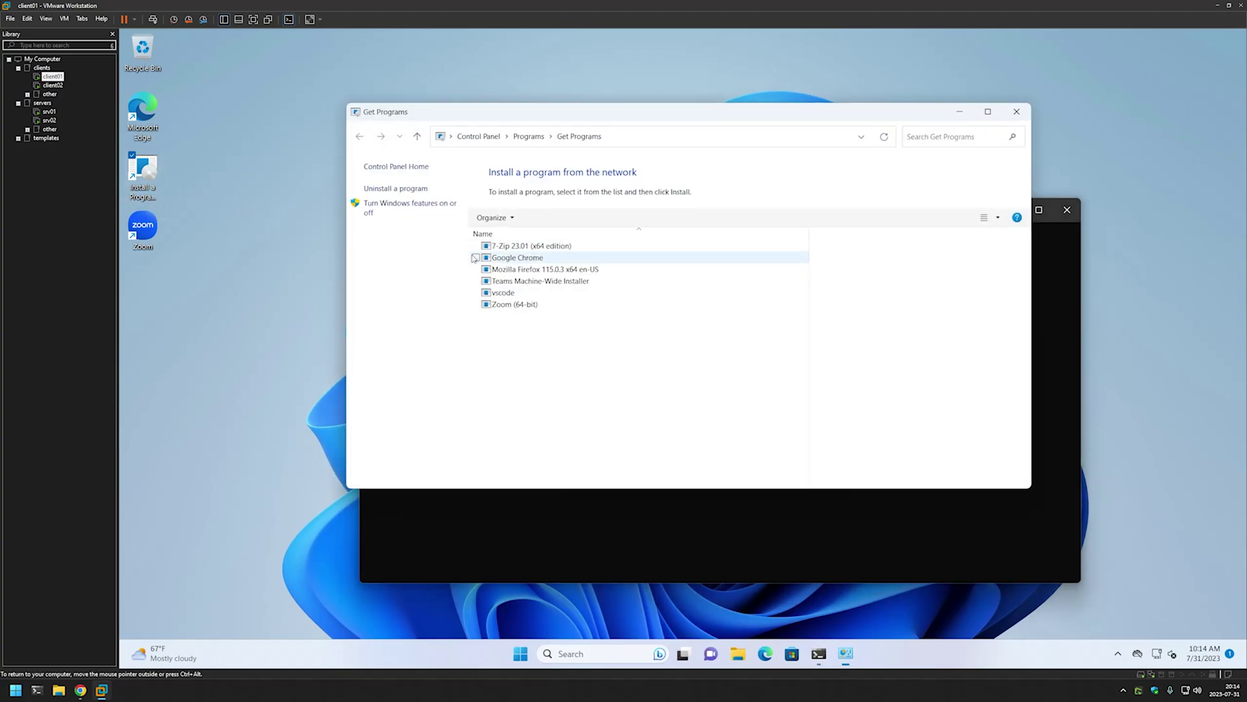